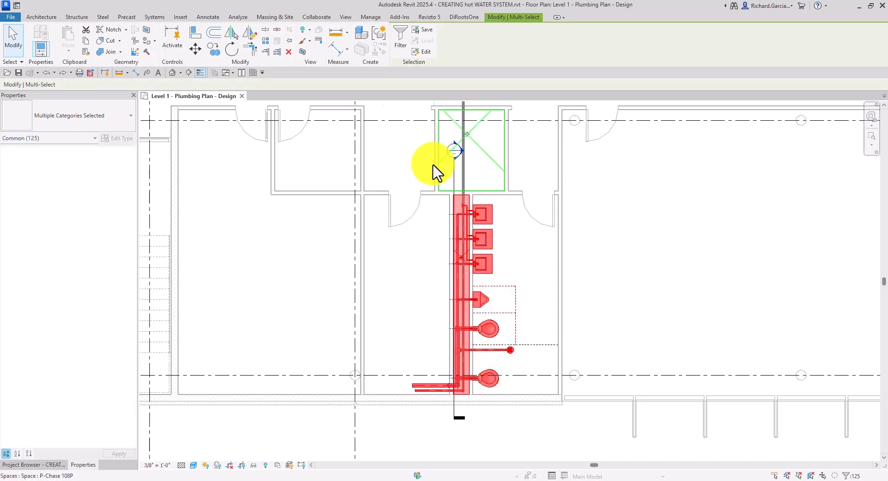
Step: Isolate the selected restroom plumbing fixtures and piping in a 3D view with a selection box, and clear the selection
{"action": "left_click", "coordinate": [303, 55]}
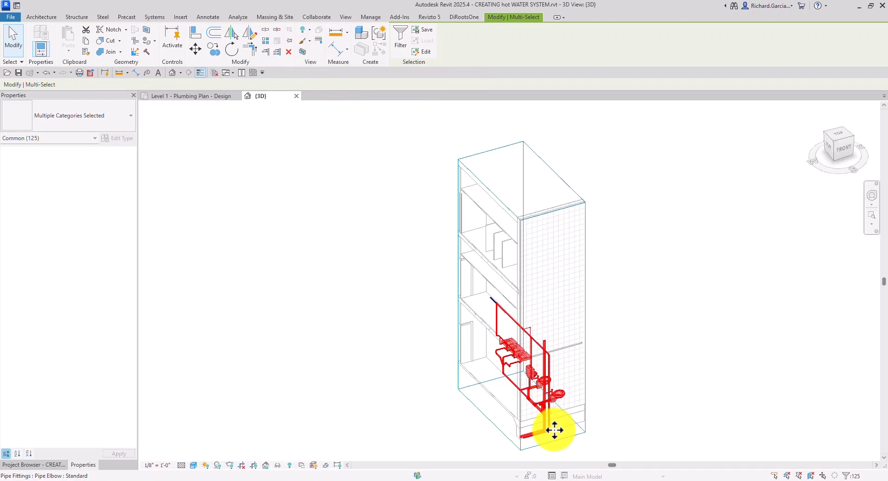
{"action": "middle_click_drag", "start_coordinate": [569, 362], "coordinate": [593, 318], "text": "shift"}
{"action": "scroll", "coordinate": [592, 318], "scroll_direction": "up", "scroll_amount": 3}
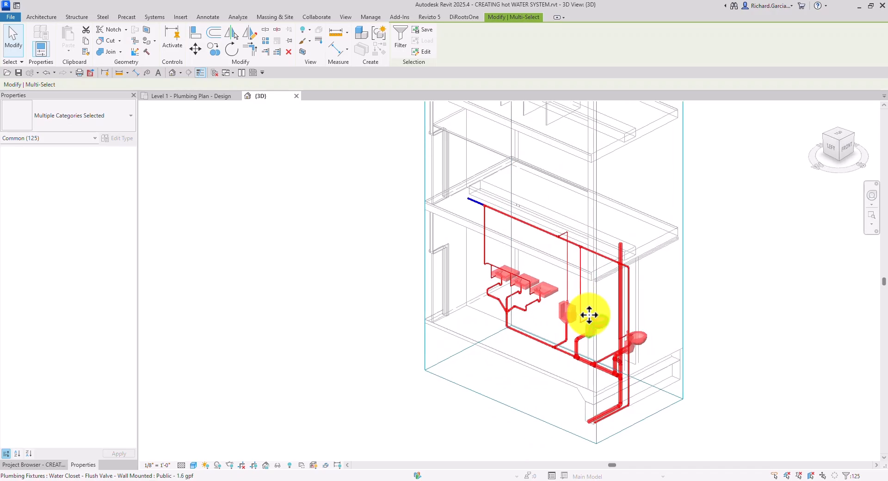
{"action": "left_click", "coordinate": [383, 266]}
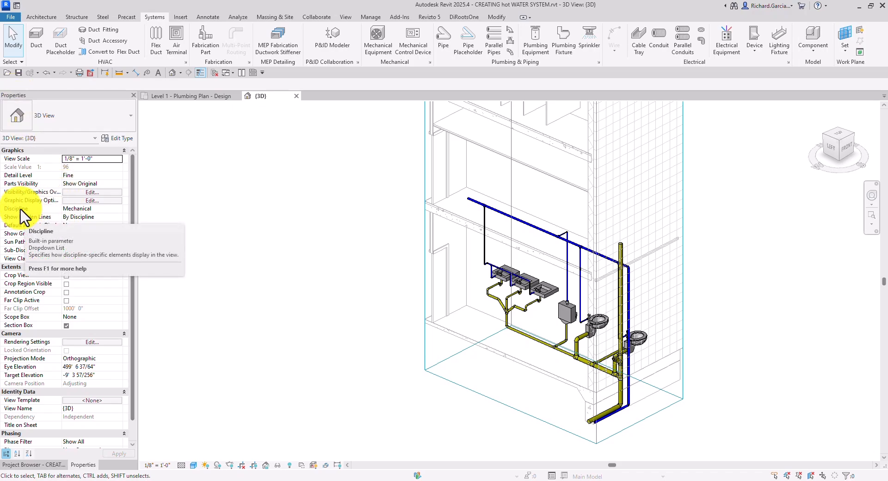
Step: Set the 3D view's discipline to Architectural
{"action": "left_click", "coordinate": [90, 210]}
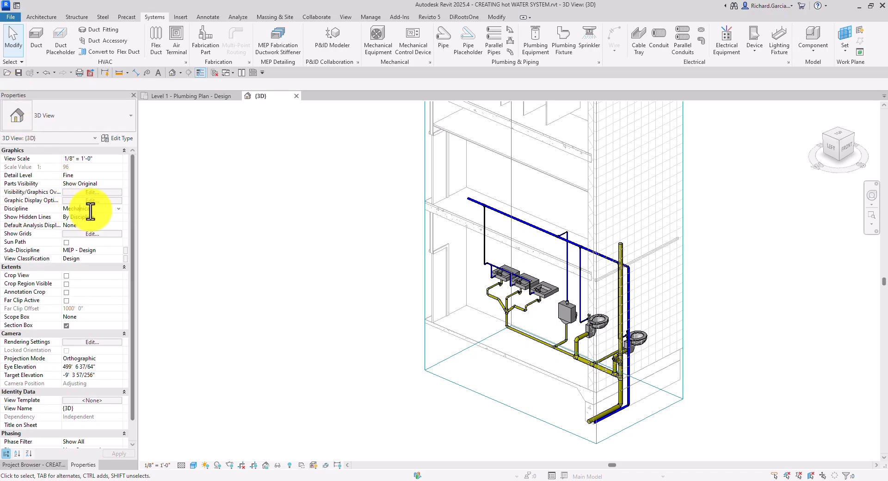
{"action": "left_click", "coordinate": [119, 209]}
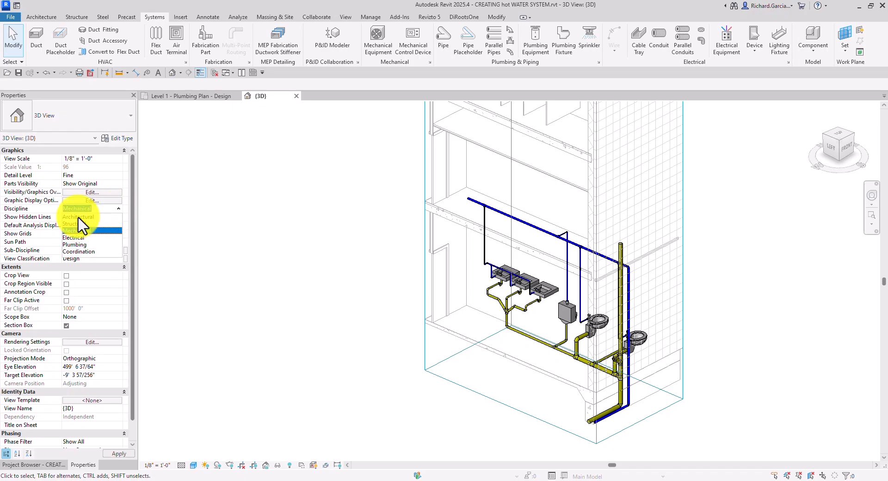
{"action": "left_click", "coordinate": [78, 217]}
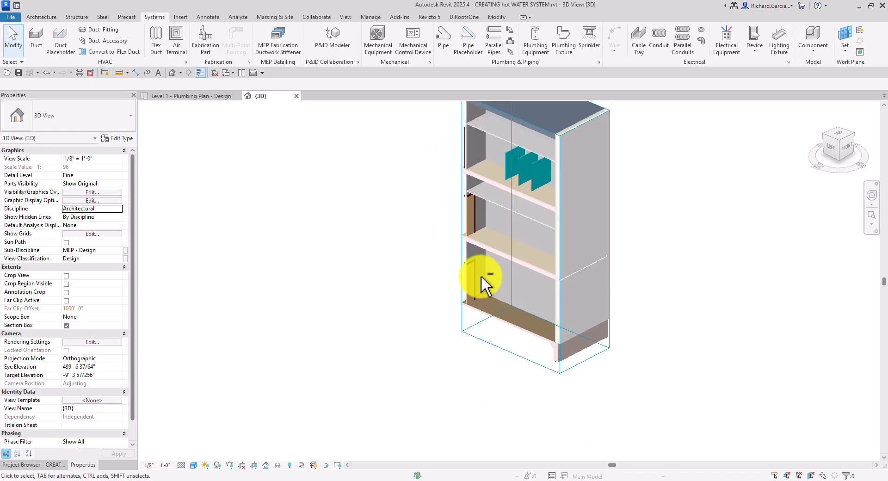
Step: Lower the section box's top face to just below the second floor slab so the Level 1 restroom is open from above
{"action": "middle_click_drag", "start_coordinate": [481, 275], "coordinate": [509, 210], "text": "shift"}
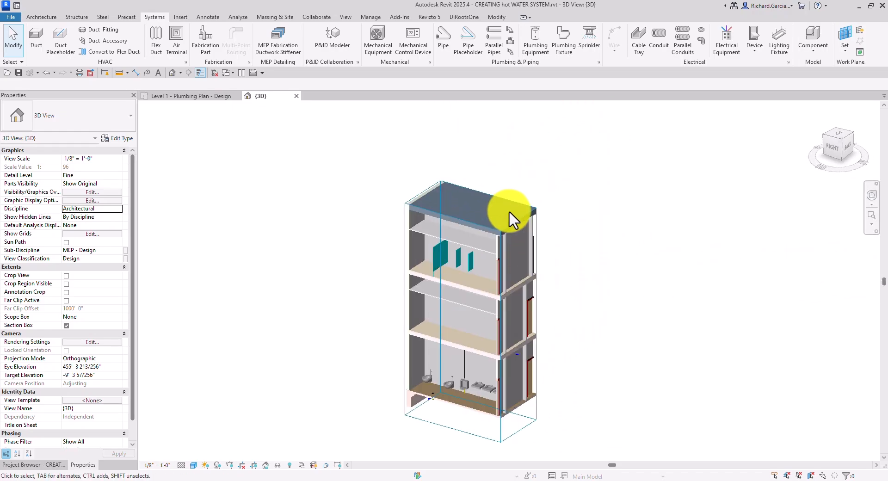
{"action": "scroll", "coordinate": [509, 210], "scroll_direction": "up", "scroll_amount": 2}
{"action": "left_click", "coordinate": [545, 233]}
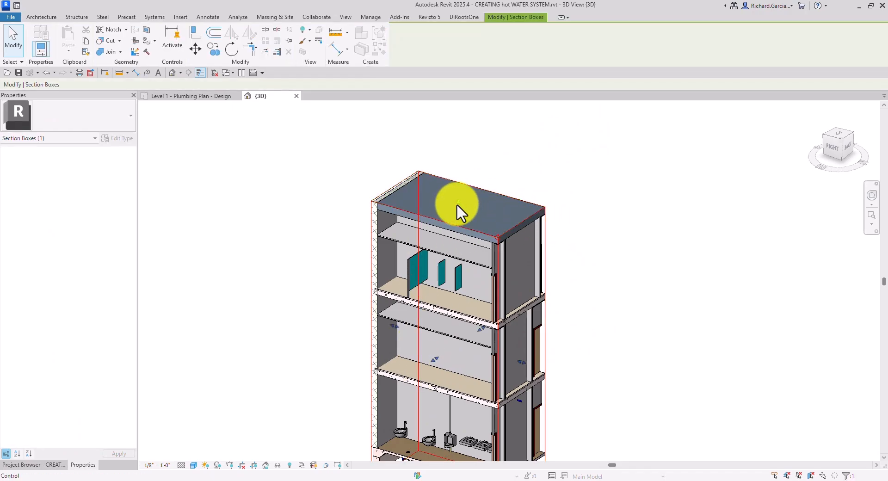
{"action": "left_click_drag", "start_coordinate": [457, 204], "coordinate": [456, 347]}
{"action": "middle_click_drag", "start_coordinate": [561, 341], "coordinate": [426, 254]}
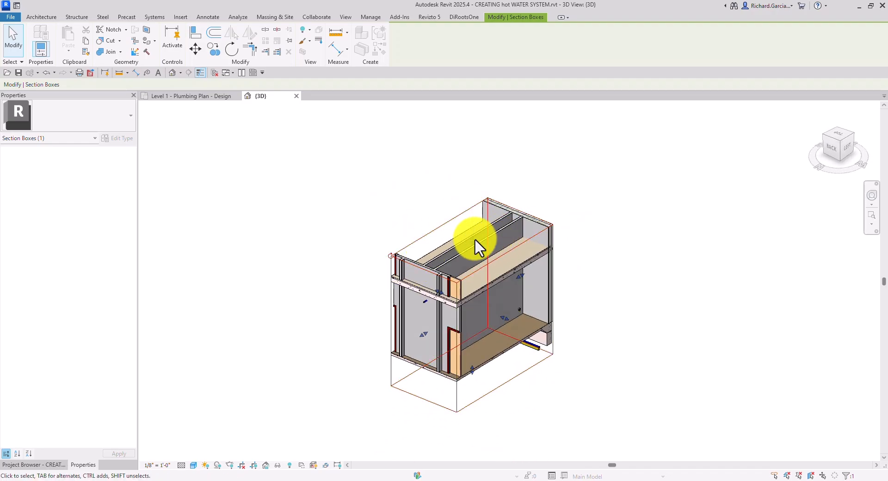
{"action": "left_click_drag", "start_coordinate": [471, 240], "coordinate": [469, 274]}
{"action": "middle_click_drag", "start_coordinate": [557, 321], "coordinate": [491, 356], "text": "shift"}
{"action": "scroll", "coordinate": [513, 324], "scroll_direction": "up", "scroll_amount": 3}
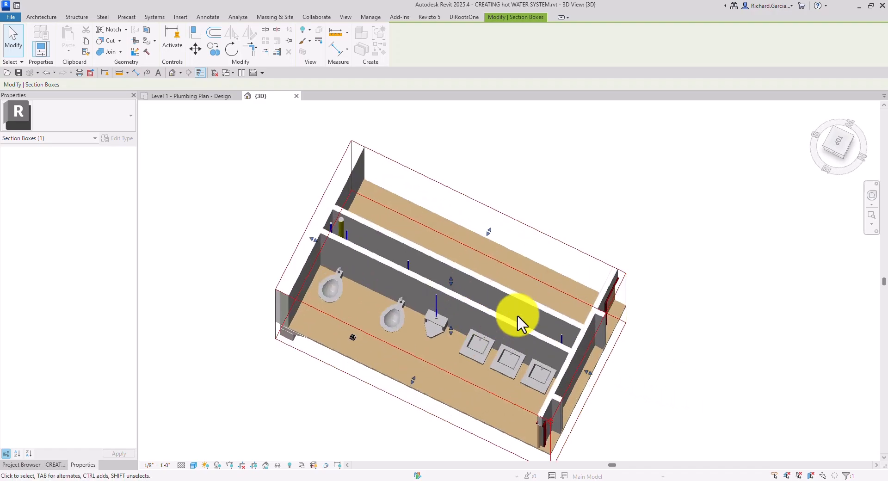
{"action": "middle_click_drag", "start_coordinate": [517, 317], "coordinate": [513, 272], "text": "shift"}
{"action": "scroll", "coordinate": [491, 280], "scroll_direction": "down", "scroll_amount": 1}
{"action": "middle_click_drag", "start_coordinate": [569, 321], "coordinate": [355, 159]}
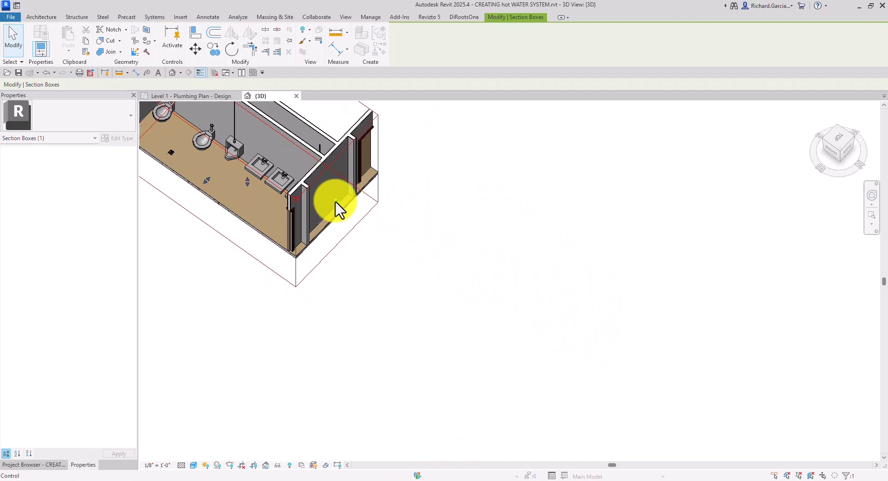
{"action": "scroll", "coordinate": [365, 218], "scroll_direction": "down", "scroll_amount": 2}
{"action": "middle_click_drag", "start_coordinate": [383, 243], "coordinate": [592, 248], "text": "shift"}
{"action": "left_click", "coordinate": [615, 187]}
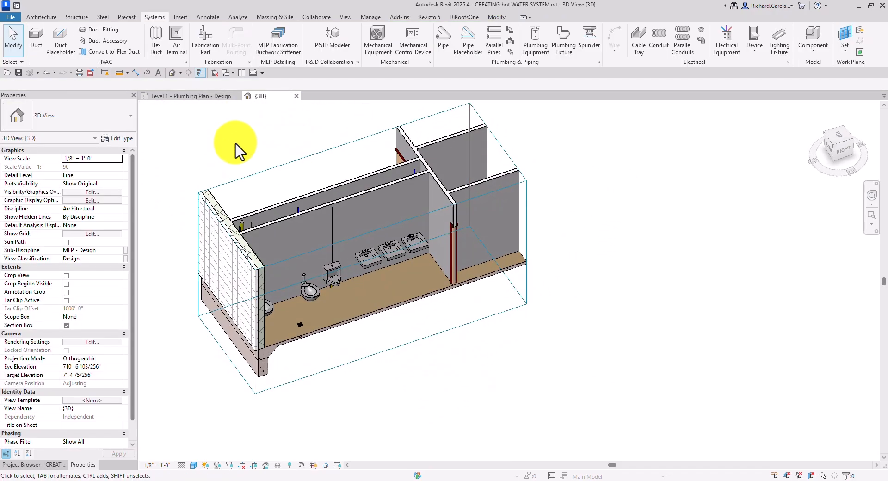
Step: Tile the Level 1 plumbing plan and the 3D view side by side, with the restroom fixtures framed in both
{"action": "left_click", "coordinate": [204, 97]}
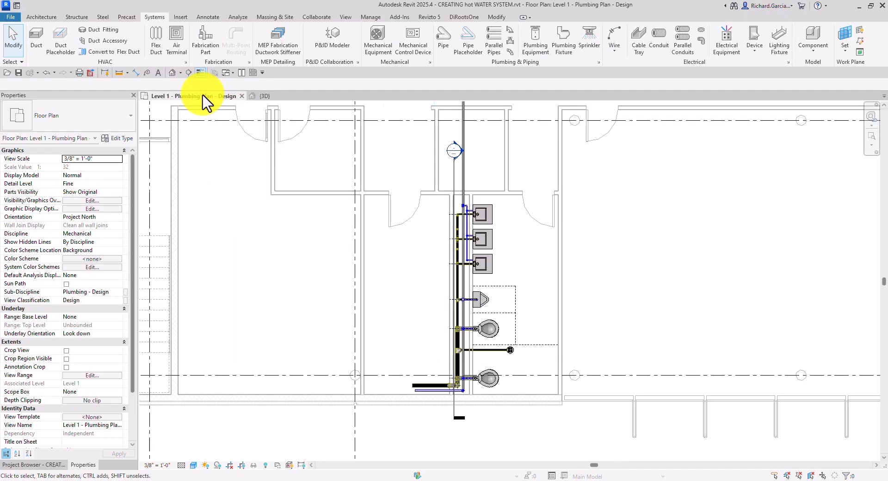
{"action": "left_click", "coordinate": [241, 73]}
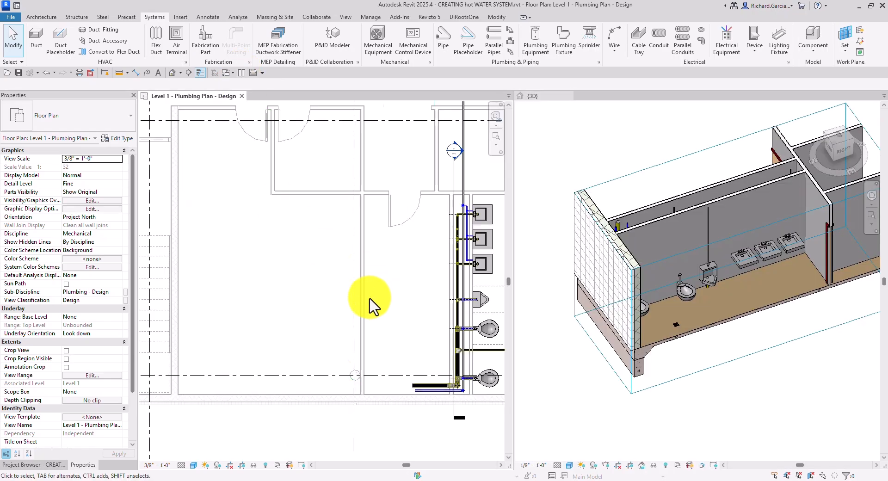
{"action": "middle_click_drag", "start_coordinate": [432, 301], "coordinate": [370, 314]}
{"action": "scroll", "coordinate": [340, 311], "scroll_direction": "up", "scroll_amount": 2}
{"action": "middle_click_drag", "start_coordinate": [654, 139], "coordinate": [681, 226], "text": "shift"}
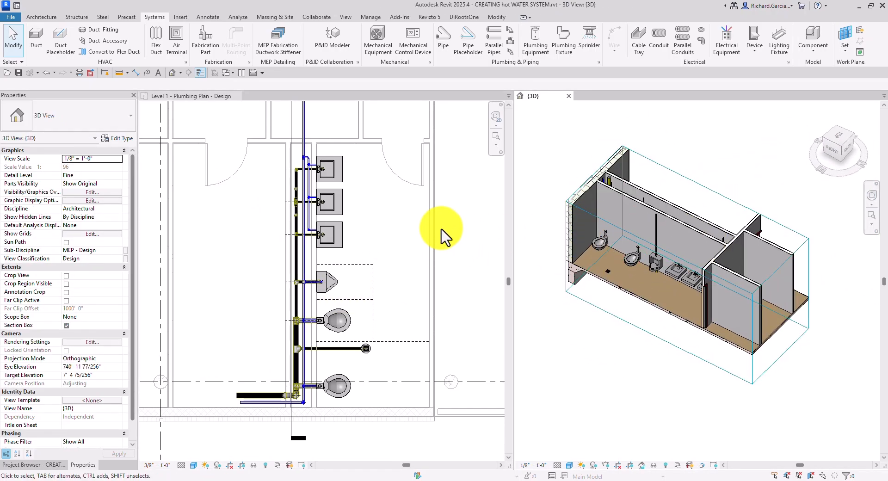
{"action": "left_click", "coordinate": [385, 227]}
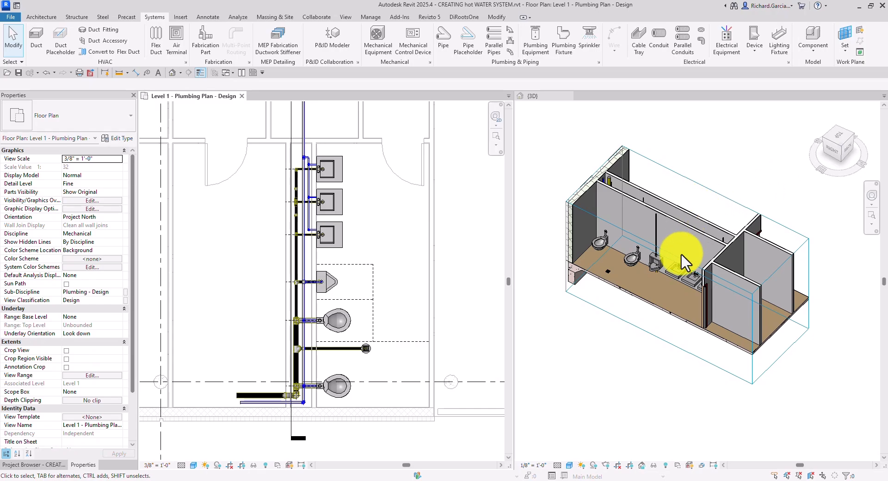
{"action": "scroll", "coordinate": [681, 254], "scroll_direction": "up", "scroll_amount": 3}
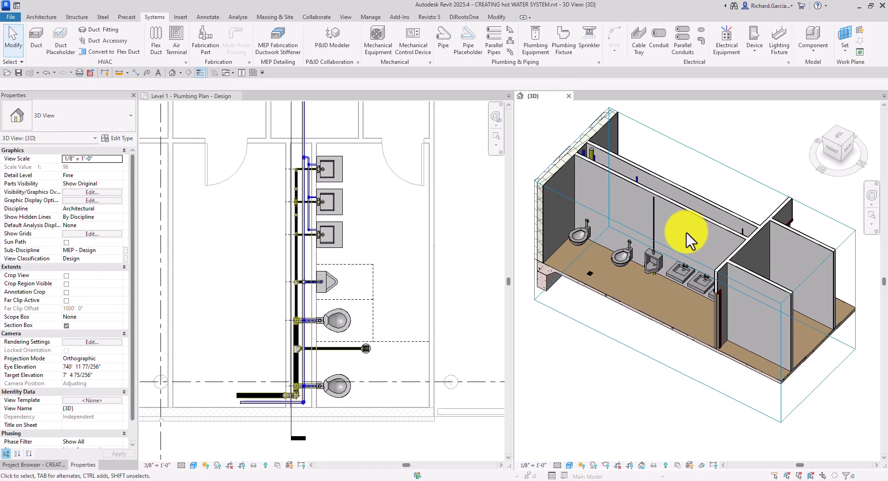
{"action": "middle_click_drag", "start_coordinate": [694, 241], "coordinate": [652, 236], "text": "shift"}
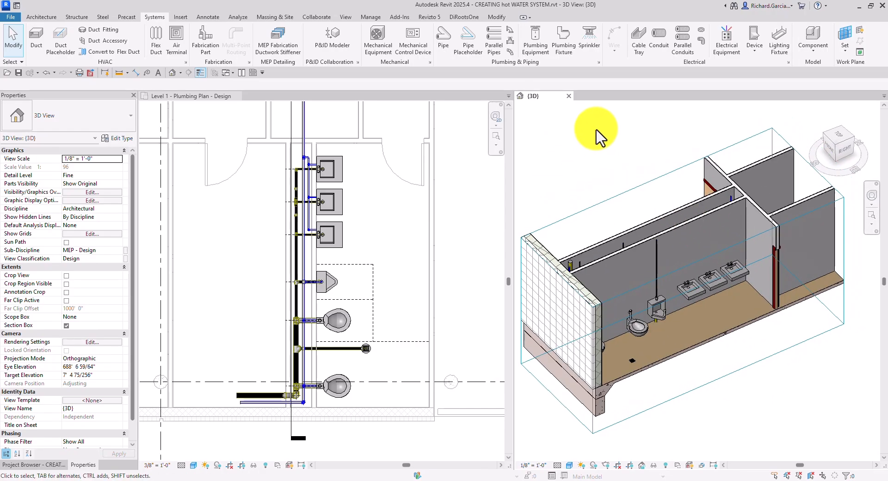
Step: Show the System Browser and leave its Unassigned group expanded
{"action": "right_click", "coordinate": [557, 149]}
{"action": "mouse_move", "coordinate": [605, 323]}
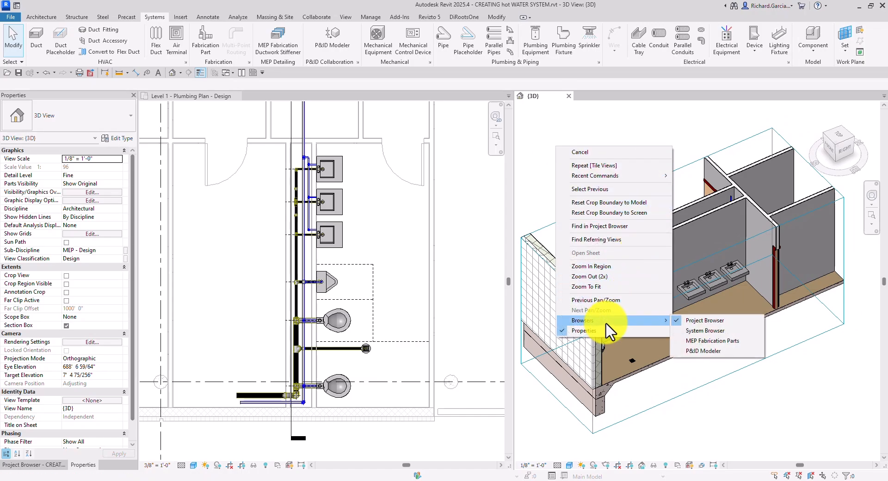
{"action": "left_click", "coordinate": [703, 330]}
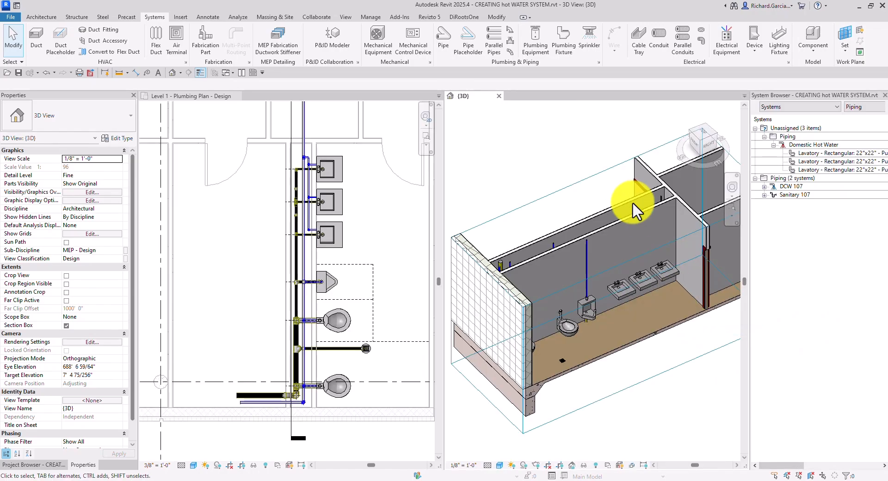
{"action": "left_click", "coordinate": [755, 128]}
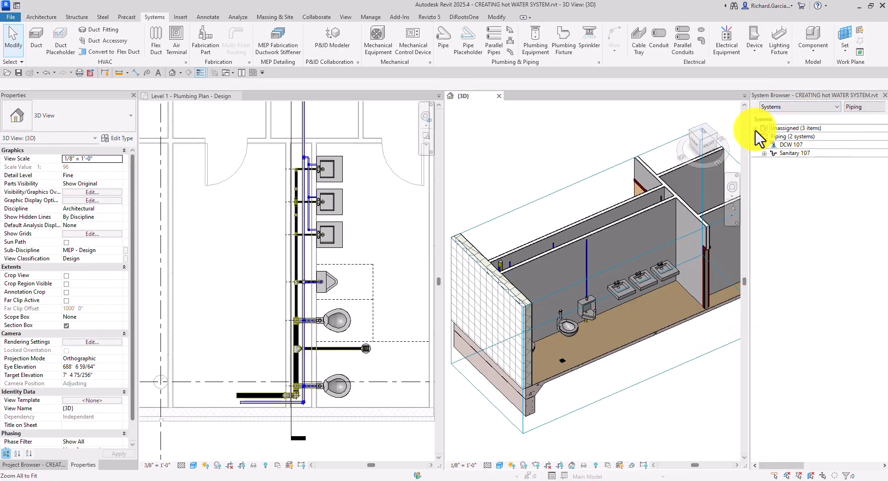
{"action": "double_click", "coordinate": [758, 129]}
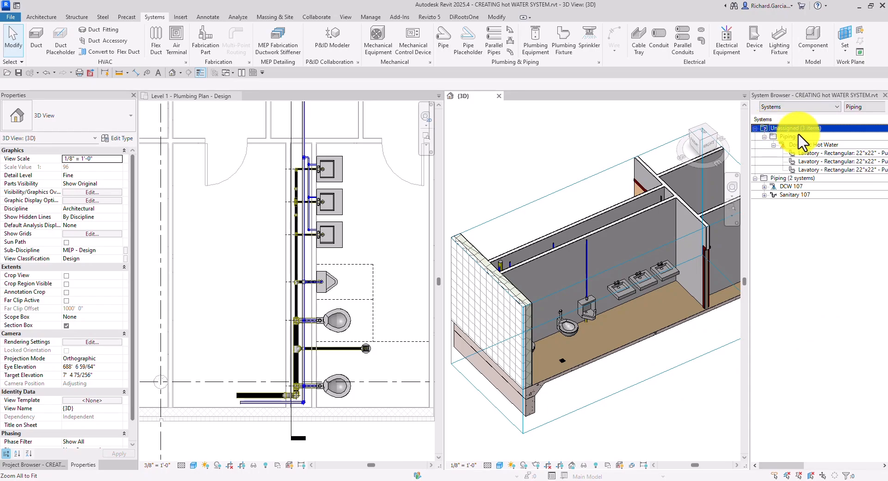
Step: Examine which lavatories in the plan and 3D views correspond to the unassigned Domestic Hot Water entries in the System Browser
{"action": "left_click", "coordinate": [810, 161]}
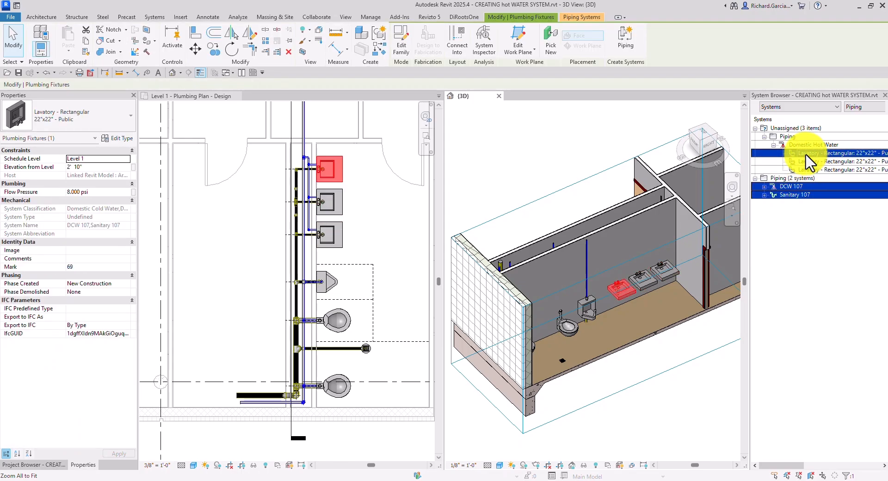
{"action": "left_click", "coordinate": [807, 170]}
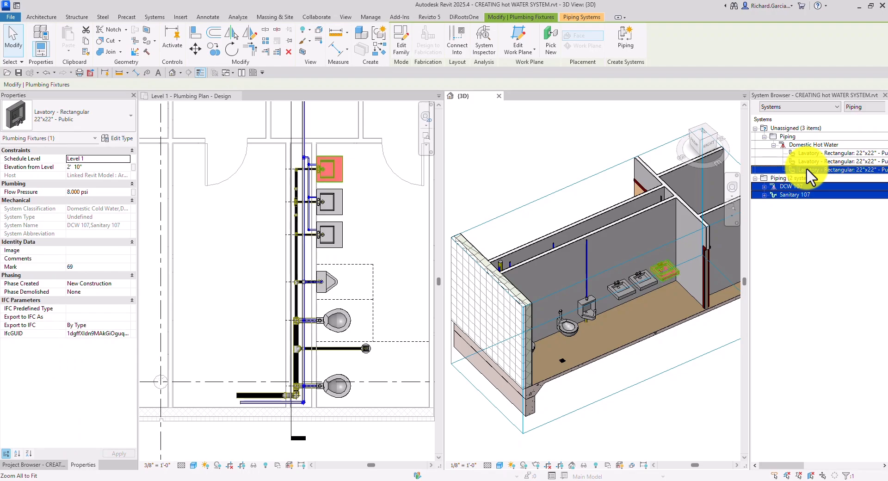
{"action": "left_click", "coordinate": [777, 178]}
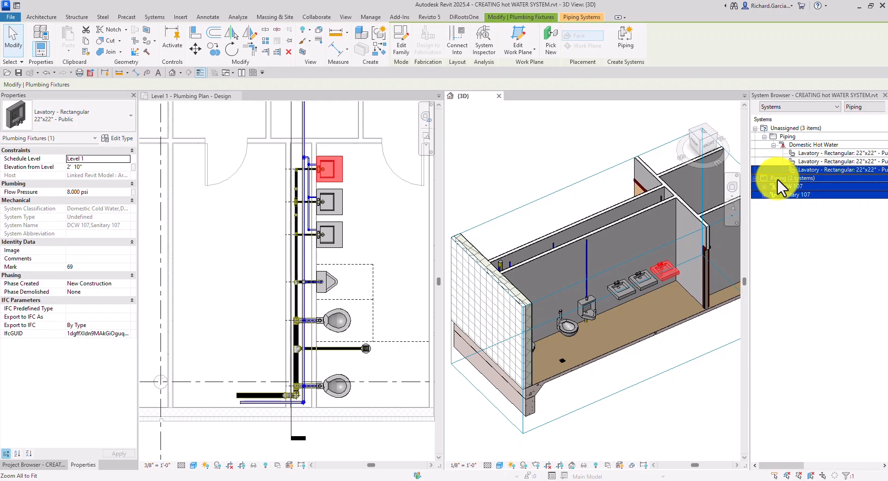
{"action": "left_click", "coordinate": [807, 162]}
{"action": "left_click", "coordinate": [806, 169]}
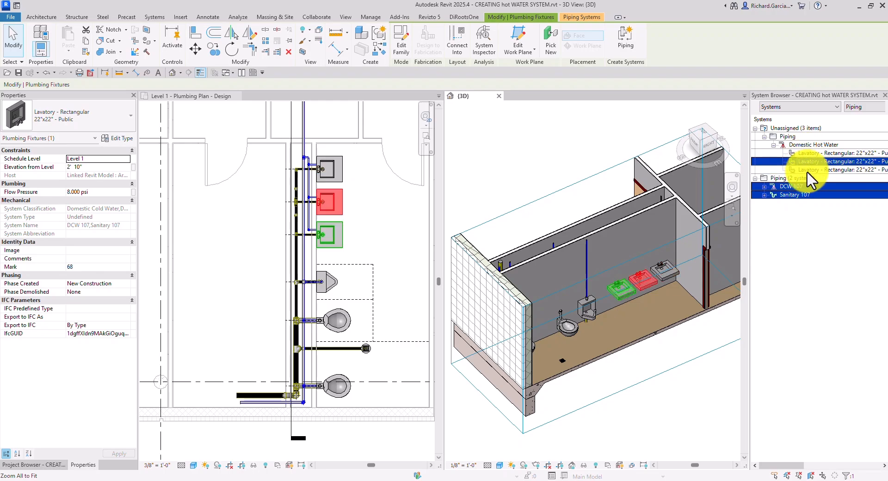
{"action": "left_click", "coordinate": [789, 129]}
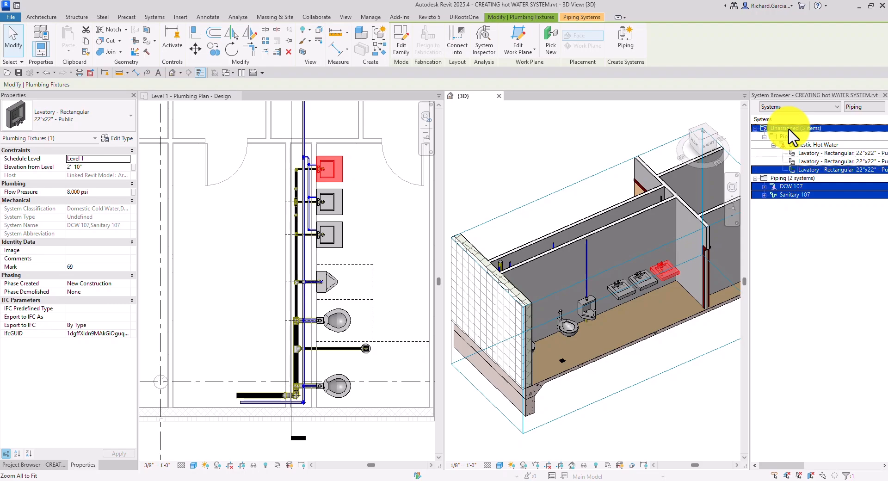
{"action": "left_click", "coordinate": [804, 153]}
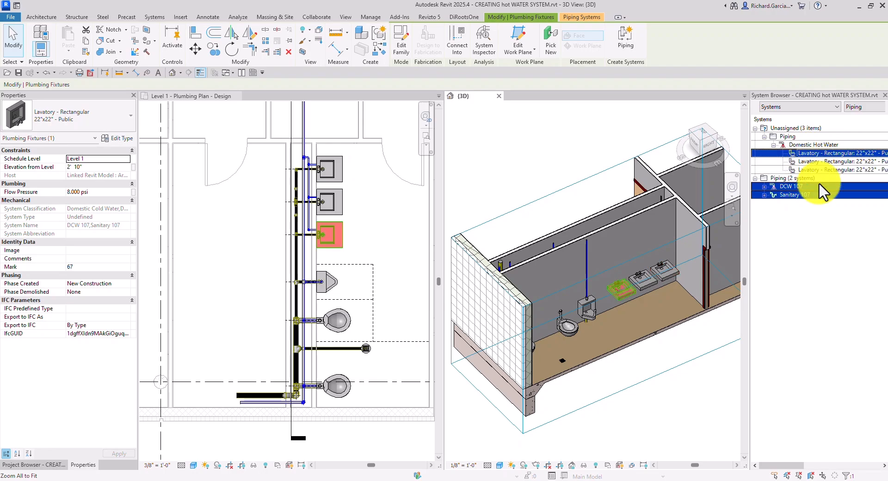
{"action": "left_click", "coordinate": [807, 242]}
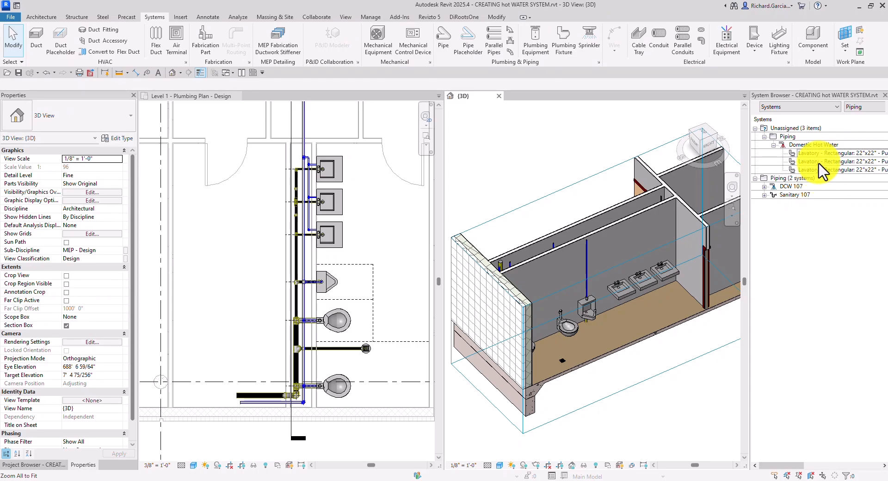
Step: Select all three unassigned lavatories and create a Domestic Hot Water piping system for them named DHW 107
{"action": "left_click", "coordinate": [808, 153]}
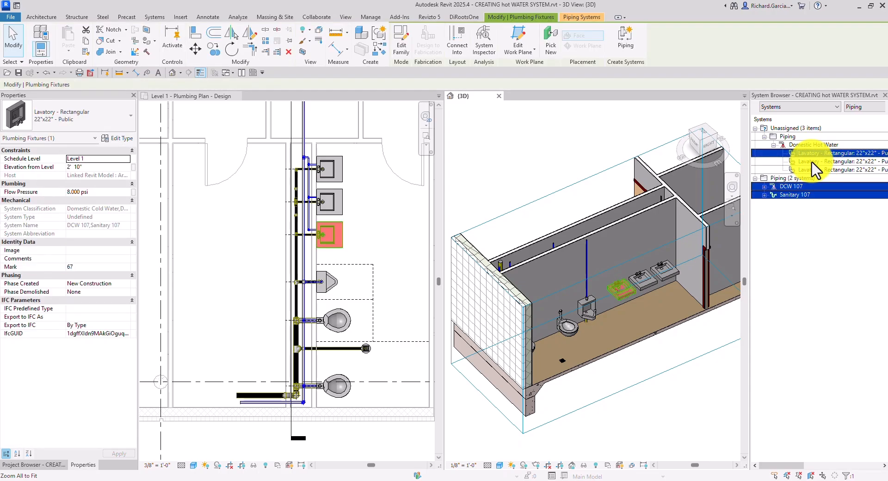
{"action": "left_click", "coordinate": [809, 162], "text": "ctrl"}
{"action": "left_click", "coordinate": [808, 170], "text": "ctrl"}
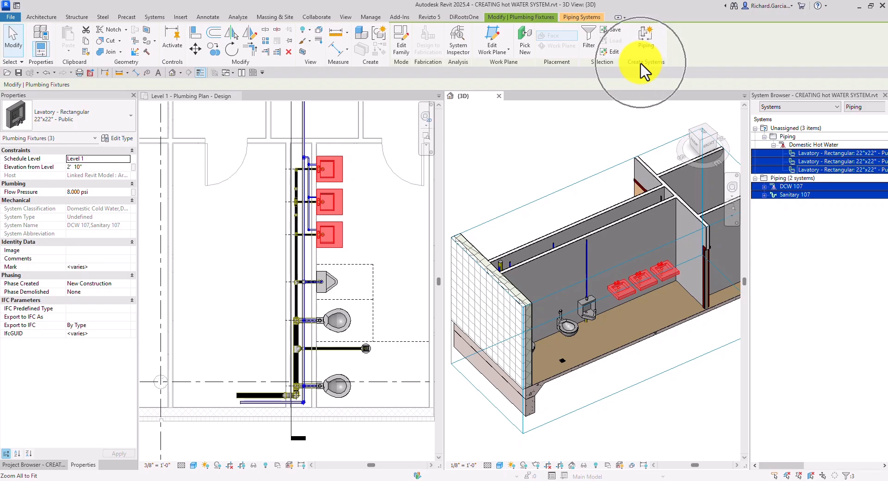
{"action": "left_click", "coordinate": [647, 48]}
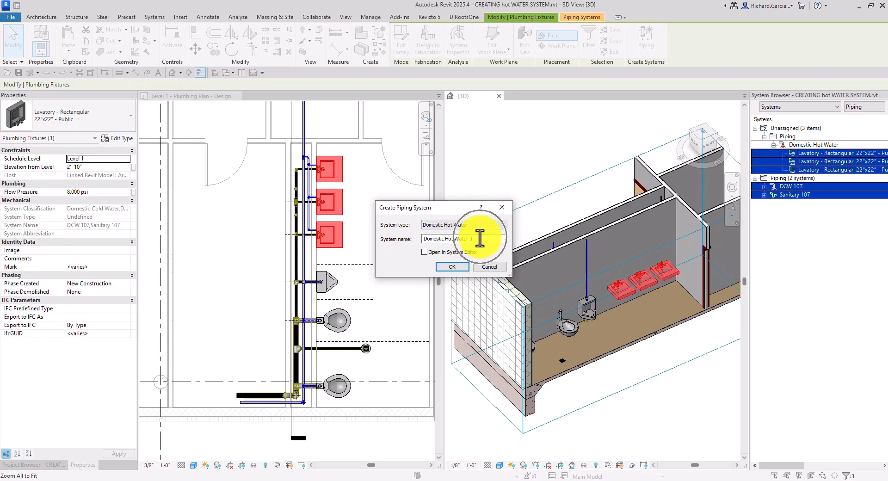
{"action": "left_click_drag", "start_coordinate": [479, 238], "coordinate": [407, 248]}
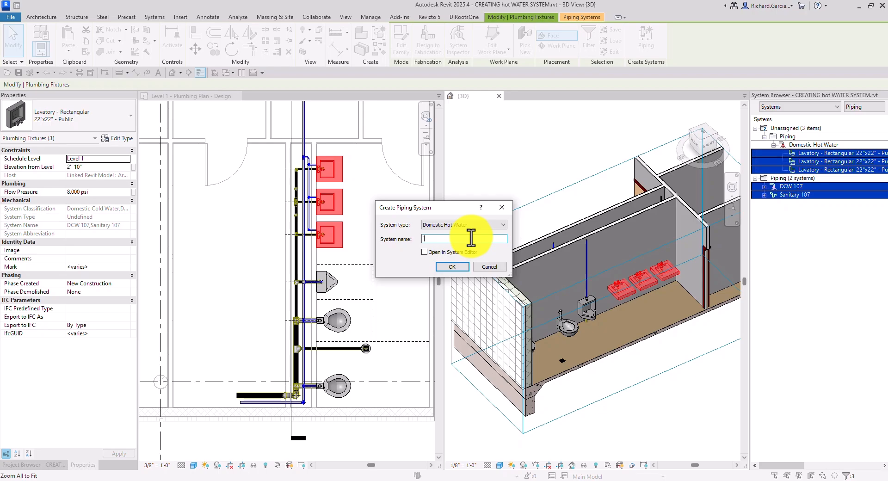
{"action": "key", "text": "Caps_Lock"}
{"action": "type", "text": "DHW 107"}
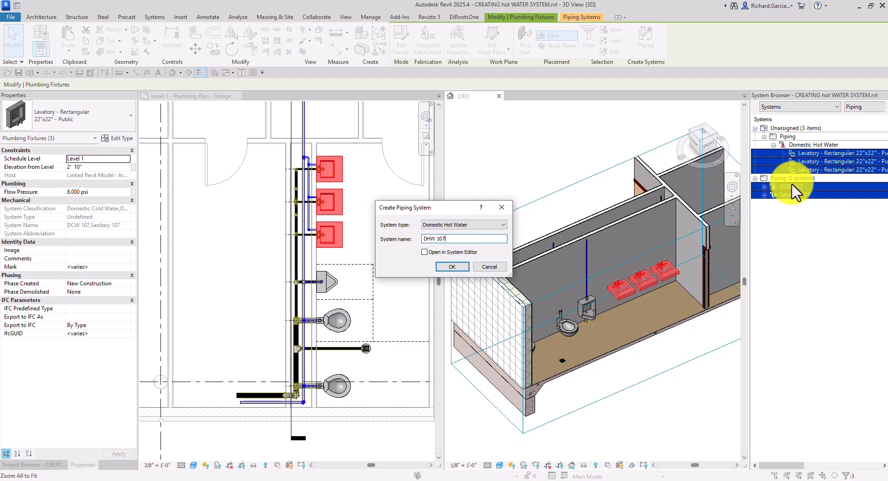
{"action": "left_click", "coordinate": [451, 267]}
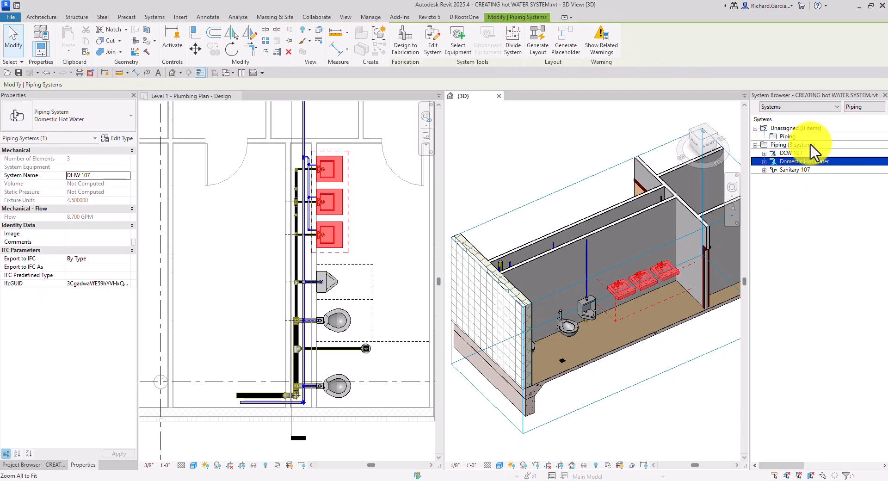
Step: Expand Domestic Hot Water in the System Browser and examine which lavatories belong to DHW 107, leaving nothing selected
{"action": "left_click", "coordinate": [788, 145]}
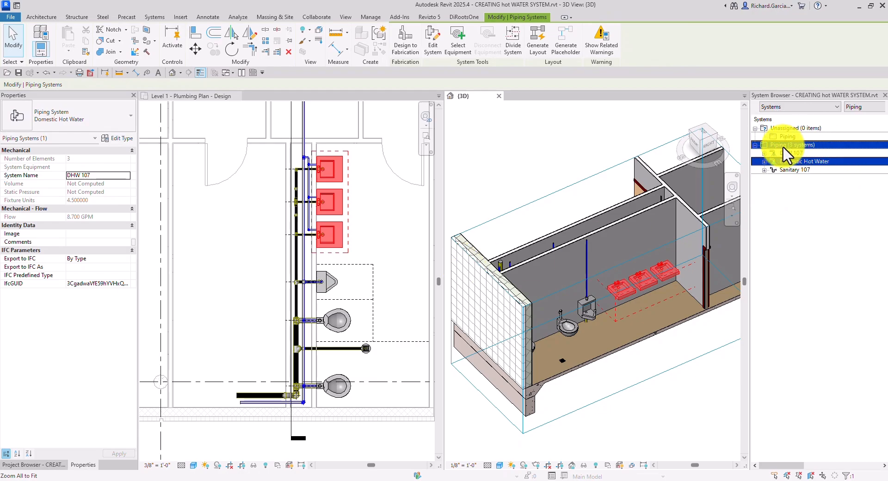
{"action": "left_click", "coordinate": [764, 162]}
{"action": "left_click", "coordinate": [772, 170]}
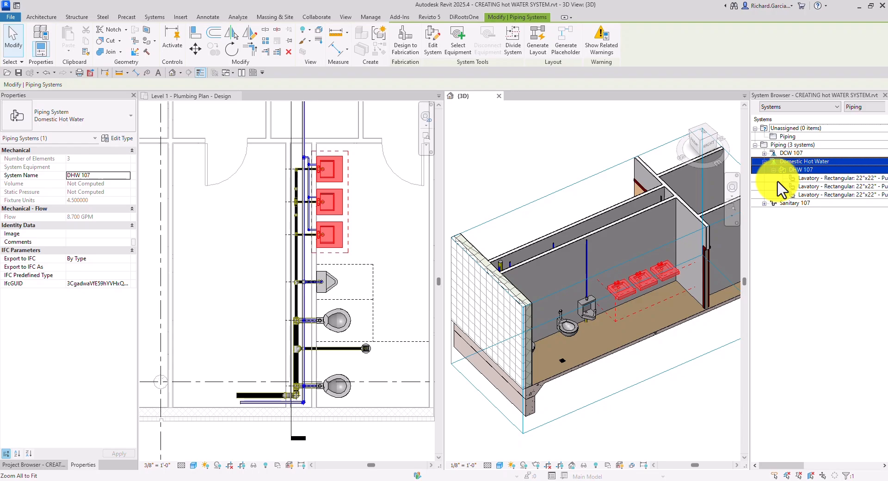
{"action": "left_click", "coordinate": [807, 170]}
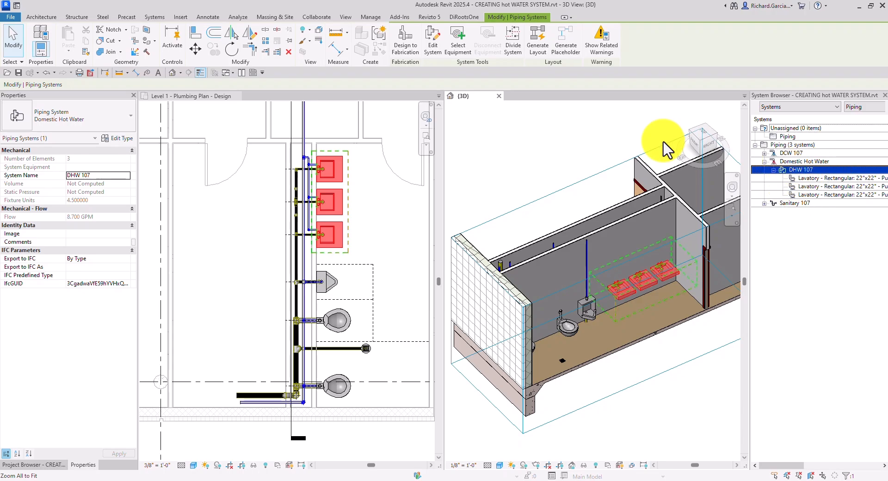
{"action": "left_click", "coordinate": [545, 167]}
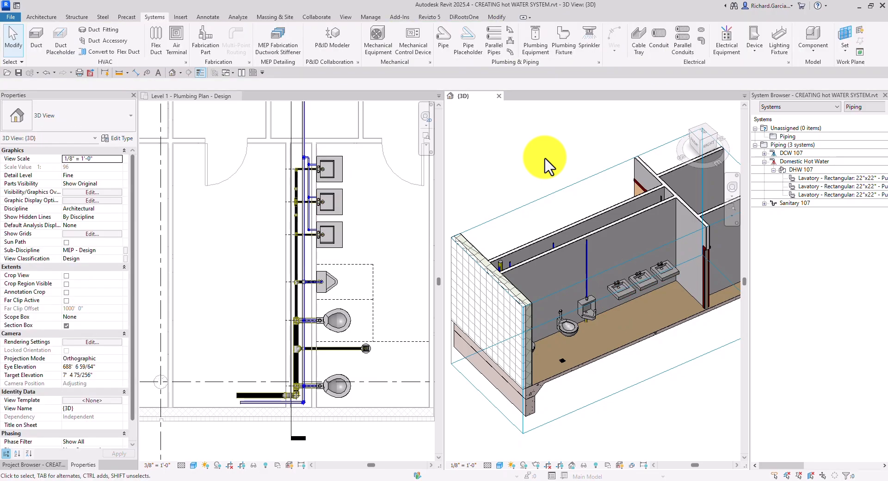
Step: Place a 0.6 Gallon Water Heater - Tankless on the west wall of the utility room north of the lavatories, 5' 0" above Level 1
{"action": "scroll", "coordinate": [595, 259], "scroll_direction": "down", "scroll_amount": 2}
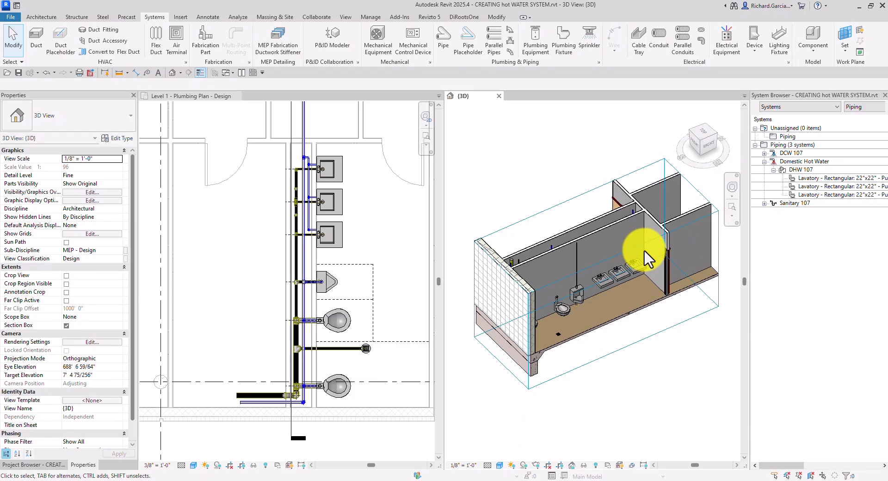
{"action": "middle_click_drag", "start_coordinate": [643, 249], "coordinate": [627, 239]}
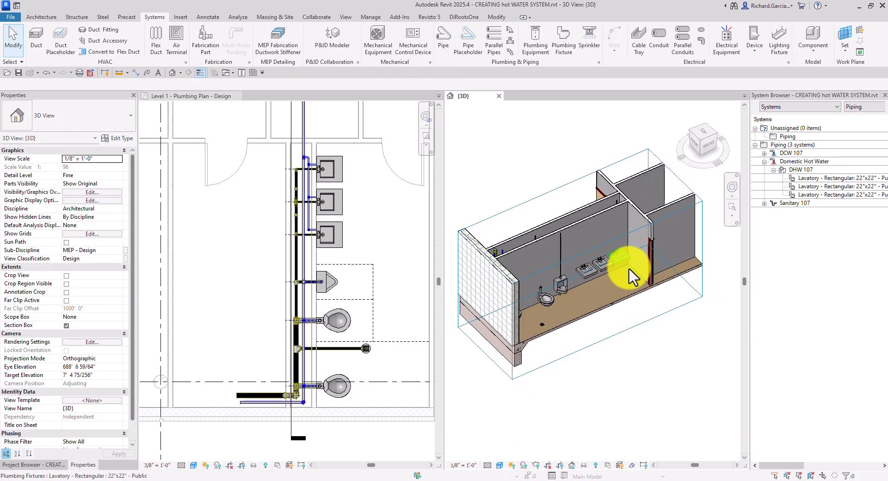
{"action": "mouse_move", "coordinate": [629, 269]}
{"action": "middle_mouse_down", "text": "shift"}
{"action": "mouse_move", "coordinate": [608, 212]}
{"action": "mouse_move", "coordinate": [569, 220]}
{"action": "mouse_move", "coordinate": [613, 268]}
{"action": "middle_mouse_up", "text": "shift"}
{"action": "scroll", "coordinate": [661, 276], "scroll_direction": "up", "scroll_amount": 4}
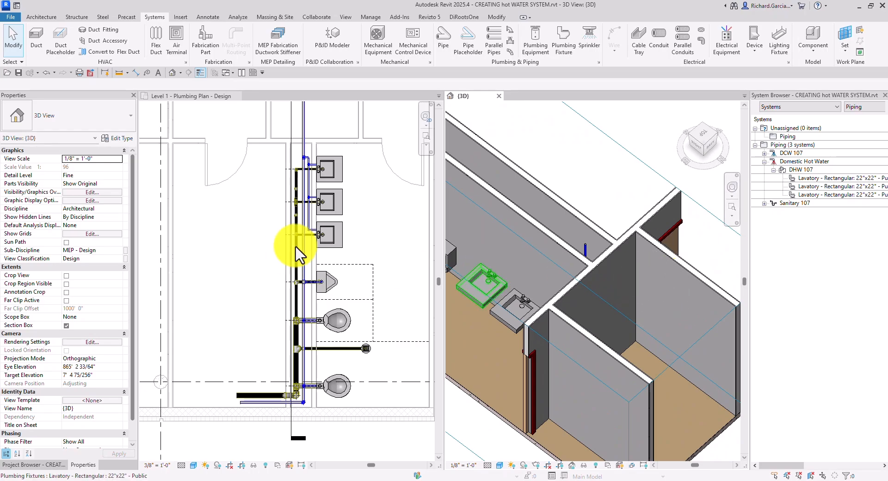
{"action": "left_click", "coordinate": [349, 218]}
{"action": "scroll", "coordinate": [343, 211], "scroll_direction": "down", "scroll_amount": 2}
{"action": "middle_click_drag", "start_coordinate": [324, 173], "coordinate": [316, 278]}
{"action": "scroll", "coordinate": [301, 248], "scroll_direction": "up", "scroll_amount": 2}
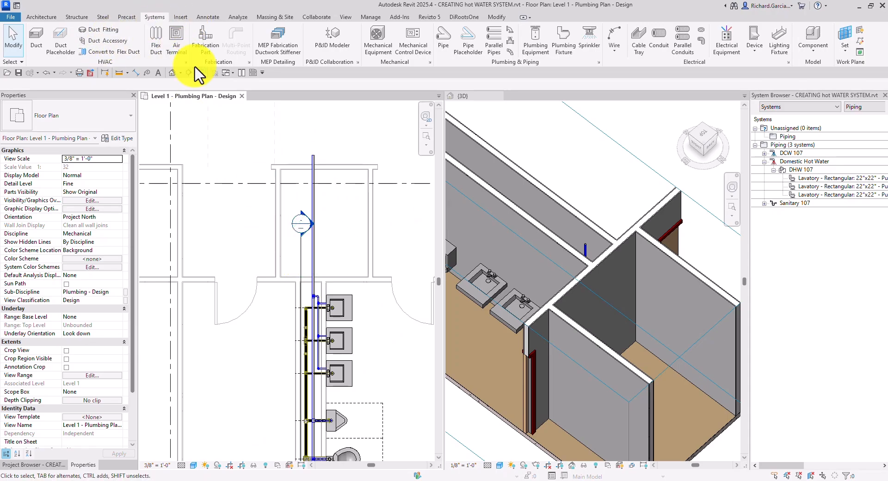
{"action": "left_click", "coordinate": [378, 54]}
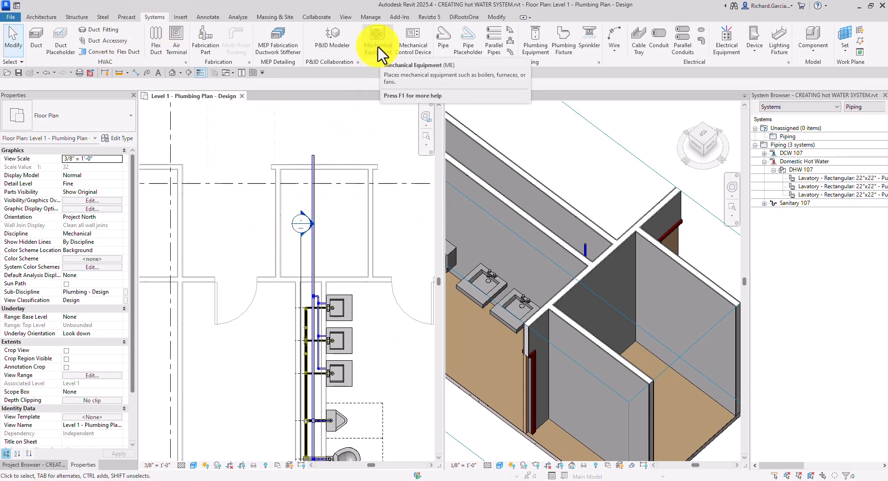
{"action": "left_click", "coordinate": [64, 119]}
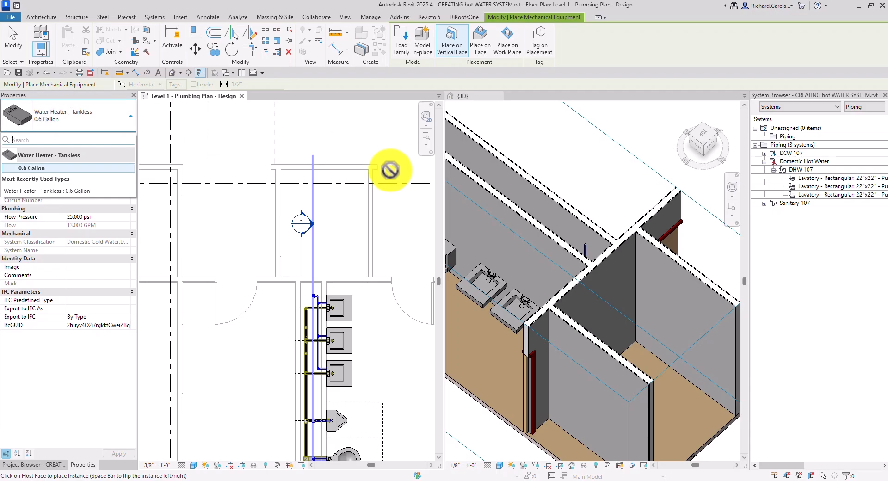
{"action": "scroll", "coordinate": [291, 254], "scroll_direction": "up", "scroll_amount": 3}
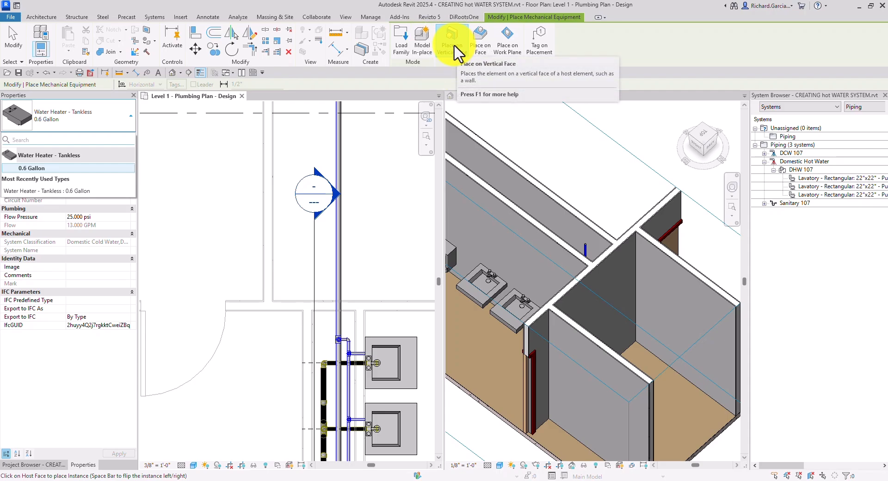
{"action": "left_click", "coordinate": [280, 240]}
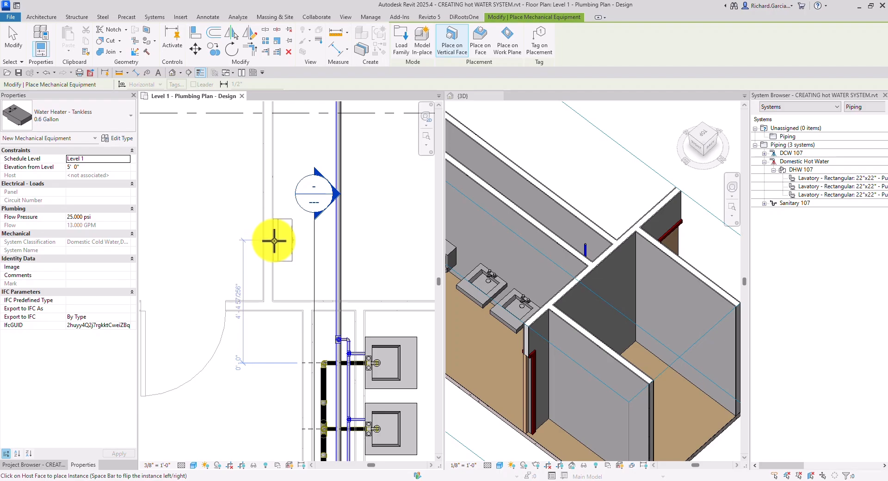
{"action": "left_click", "coordinate": [274, 241]}
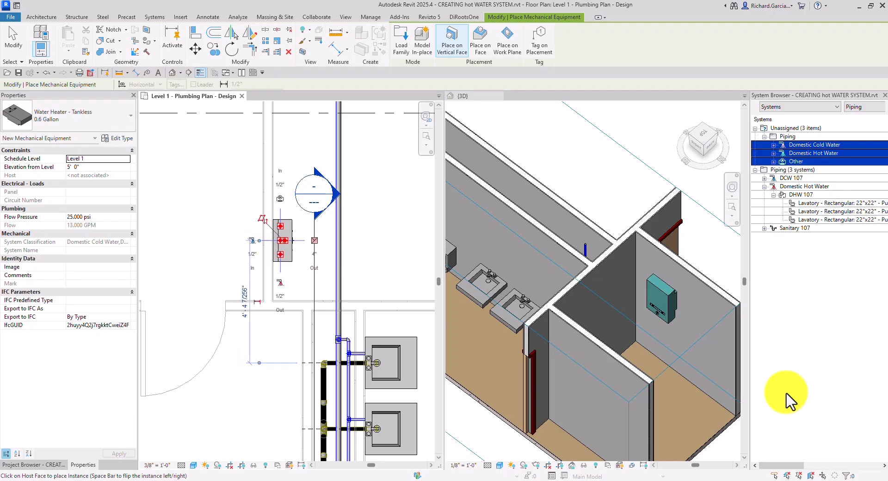
{"action": "key", "text": "ctrl"}
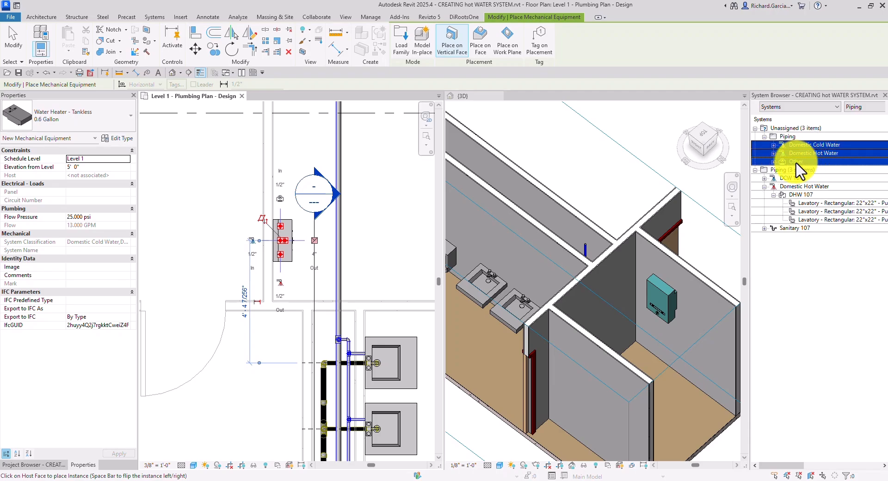
{"action": "left_click", "coordinate": [14, 39]}
Step: Examine the water heater's pipe connectors in the 3D view and the lavatories grouped under DHW 107 in the plan
{"action": "scroll", "coordinate": [684, 288], "scroll_direction": "up", "scroll_amount": 5}
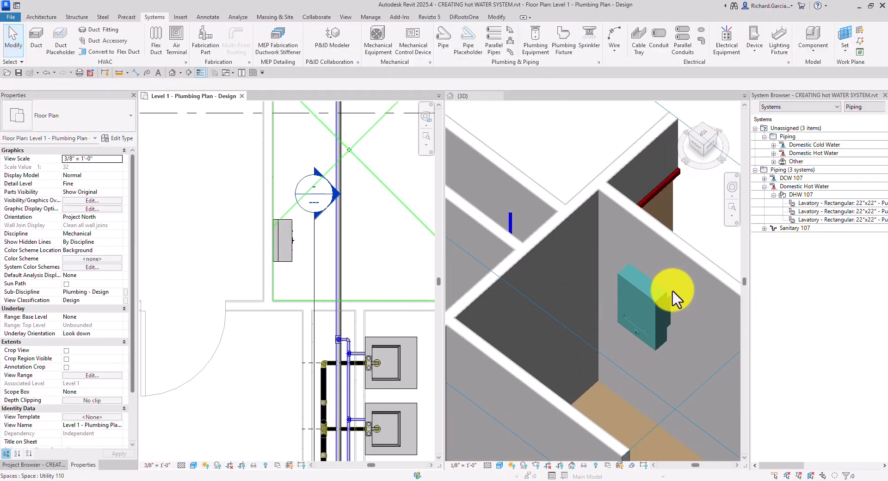
{"action": "left_click", "coordinate": [656, 298]}
{"action": "left_click", "coordinate": [660, 295]}
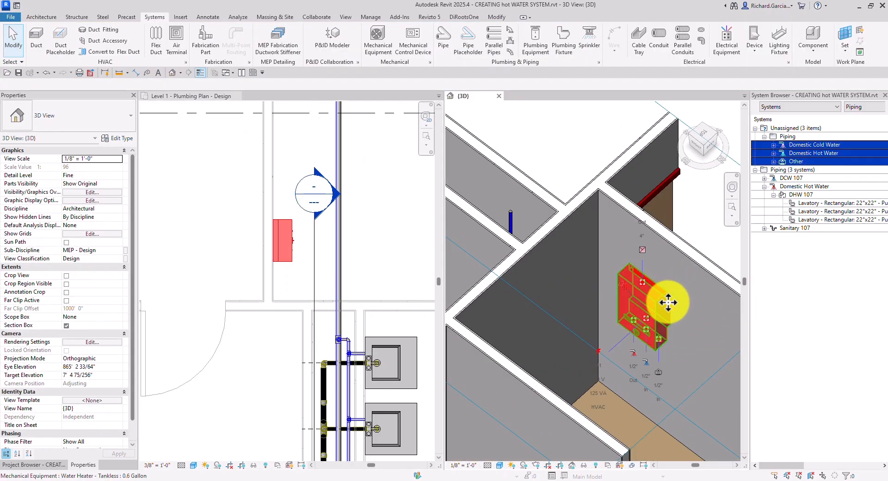
{"action": "middle_click_drag", "start_coordinate": [679, 330], "coordinate": [564, 347], "text": "shift"}
{"action": "scroll", "coordinate": [550, 231], "scroll_direction": "up", "scroll_amount": 3}
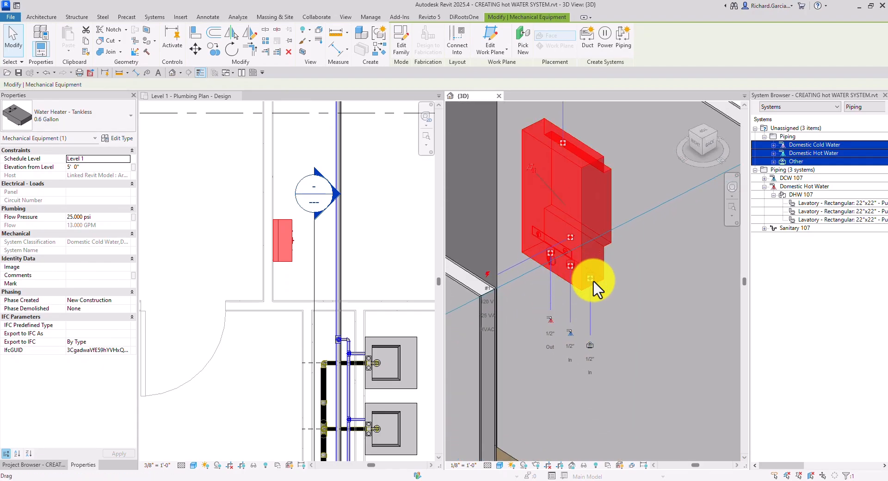
{"action": "scroll", "coordinate": [575, 292], "scroll_direction": "down", "scroll_amount": 3}
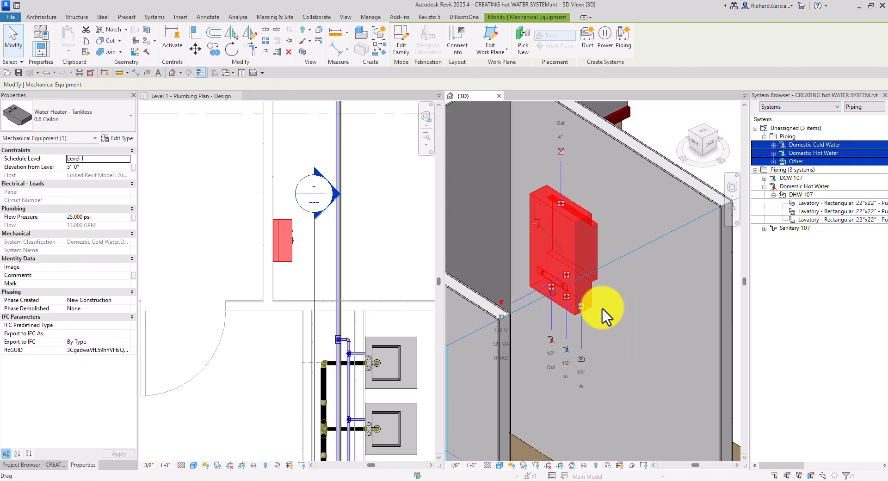
{"action": "left_click", "coordinate": [568, 348]}
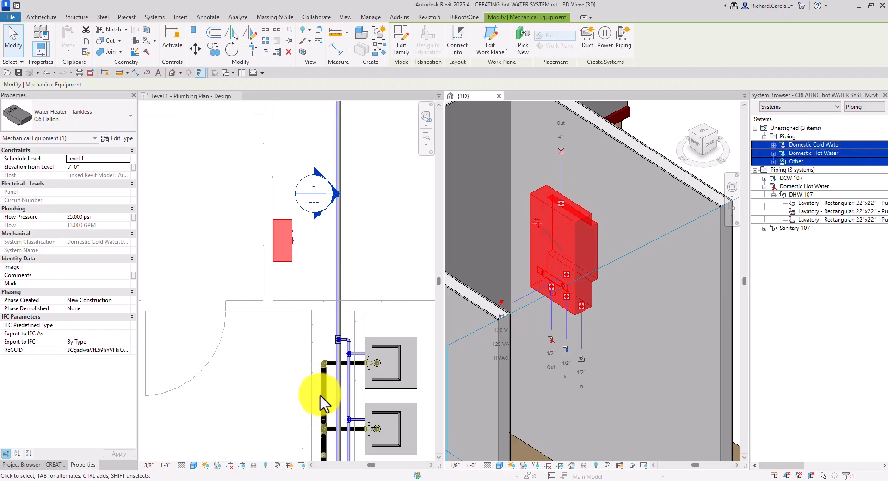
{"action": "scroll", "coordinate": [361, 370], "scroll_direction": "down", "scroll_amount": 3}
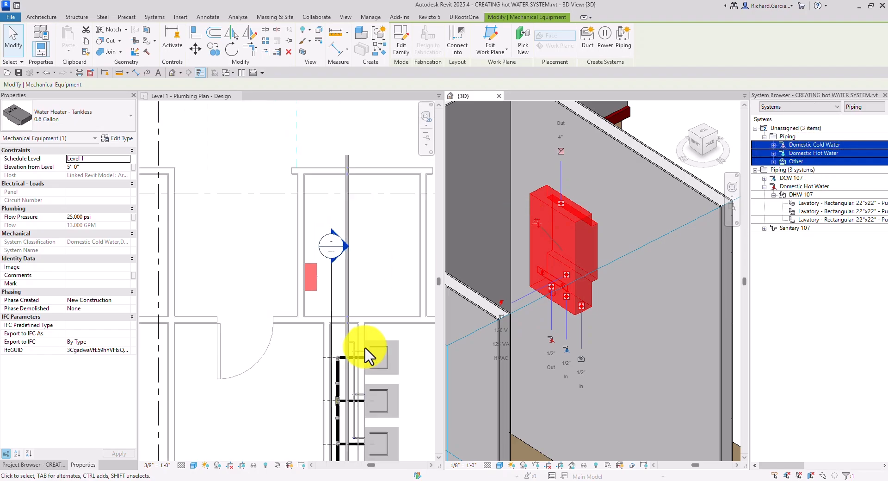
{"action": "left_click", "coordinate": [265, 266]}
{"action": "left_click", "coordinate": [253, 247]}
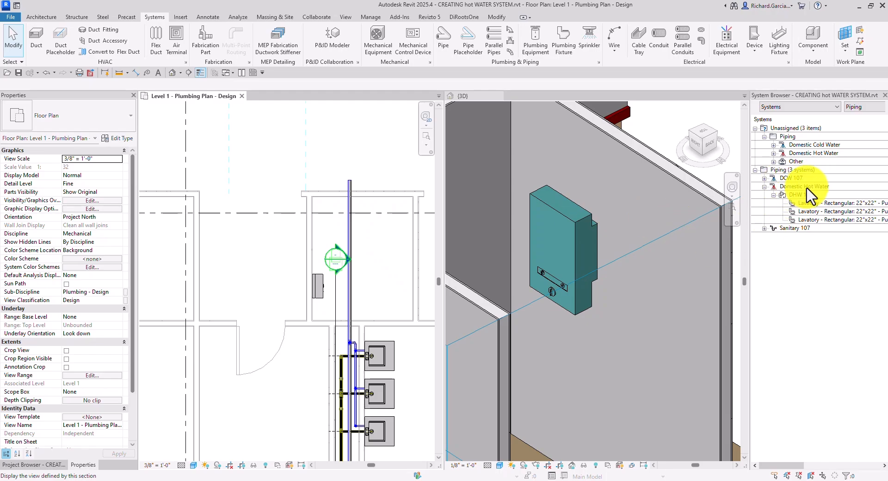
{"action": "left_click", "coordinate": [780, 197]}
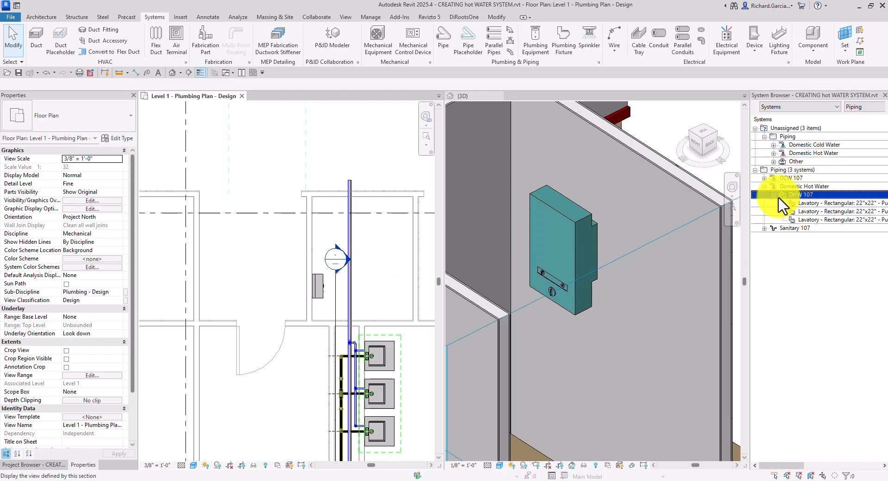
{"action": "left_click", "coordinate": [308, 263]}
Step: Edit the DCW 107 piping system through the lavatory nearest the utility room and add the tankless water heater to it
{"action": "scroll", "coordinate": [350, 296], "scroll_direction": "down", "scroll_amount": 1}
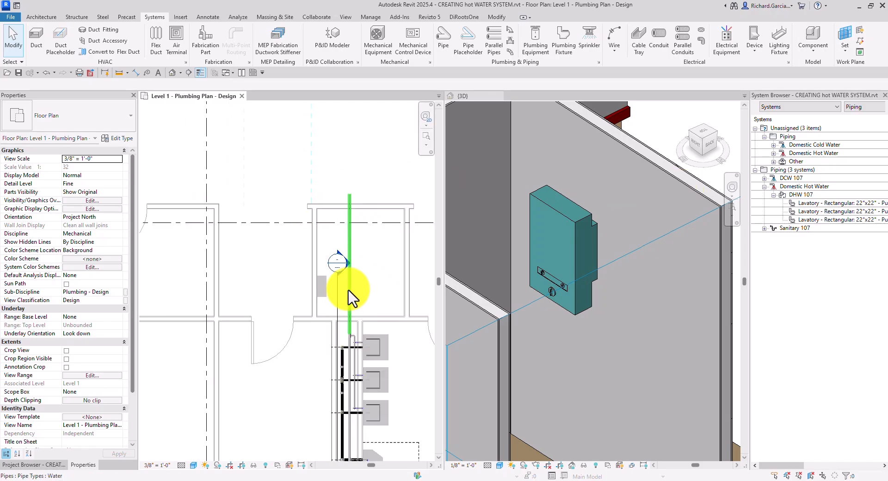
{"action": "middle_click_drag", "start_coordinate": [350, 296], "coordinate": [386, 247]}
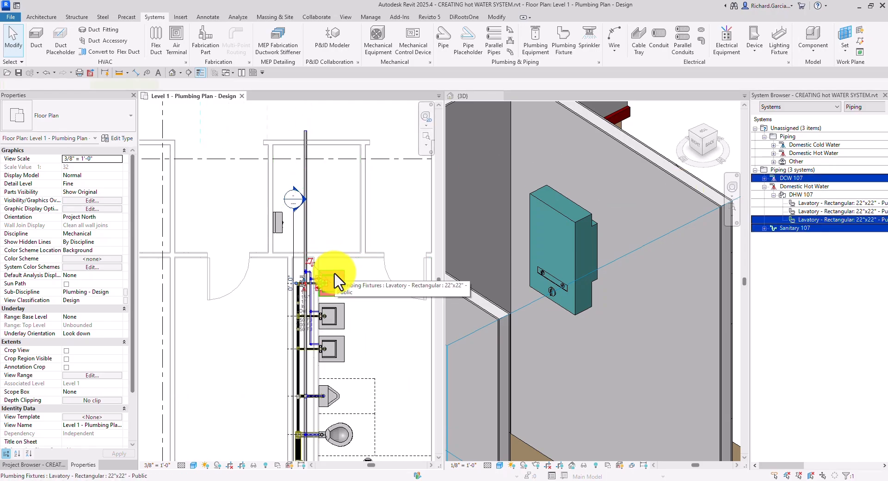
{"action": "left_click", "coordinate": [334, 280]}
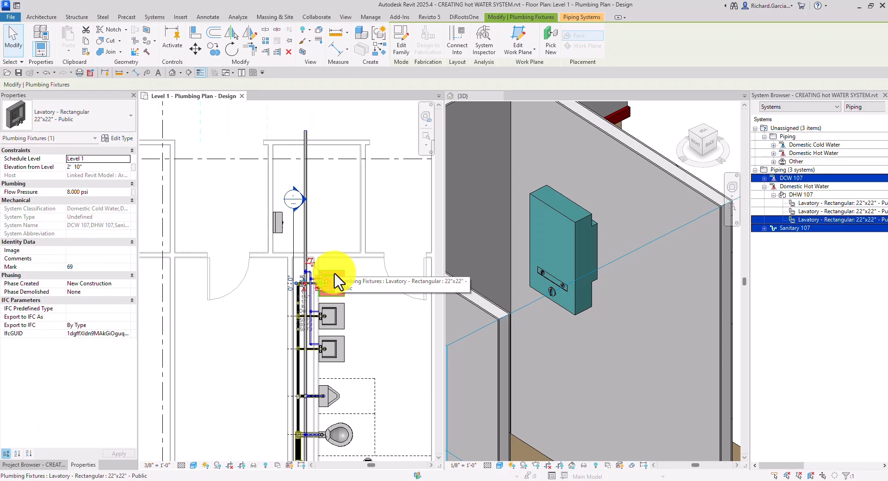
{"action": "left_click", "coordinate": [585, 19]}
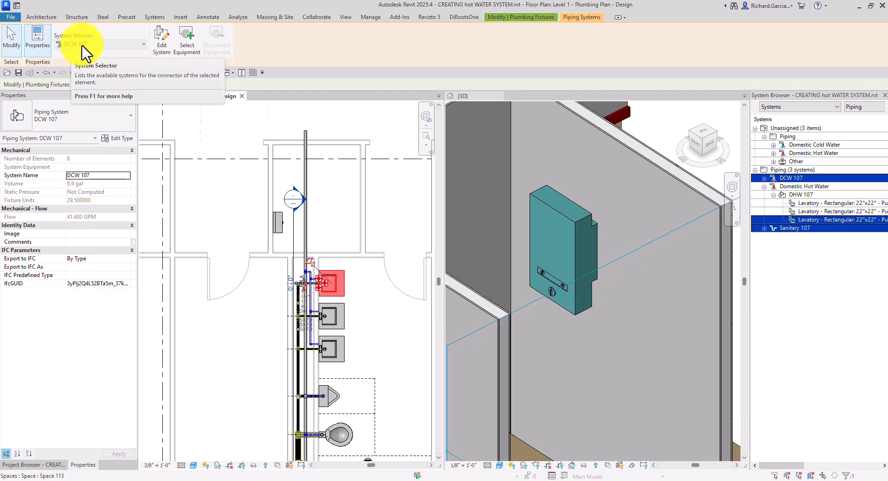
{"action": "left_click", "coordinate": [163, 44]}
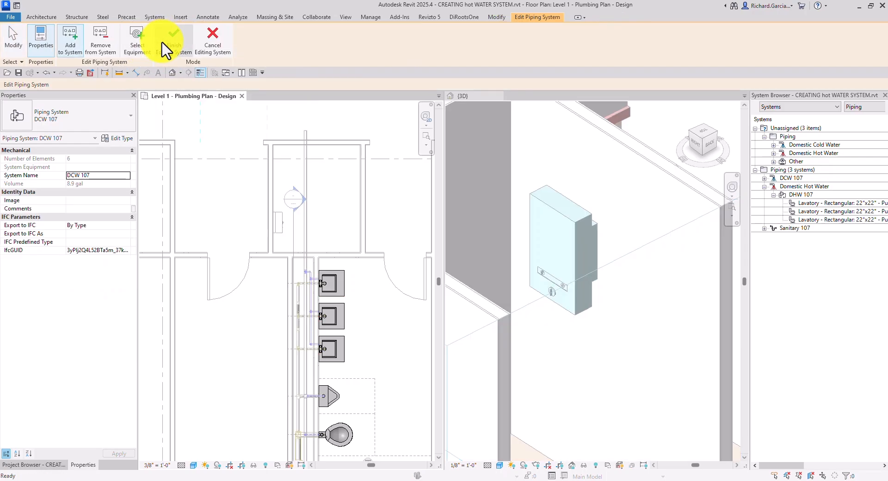
{"action": "left_click", "coordinate": [71, 50]}
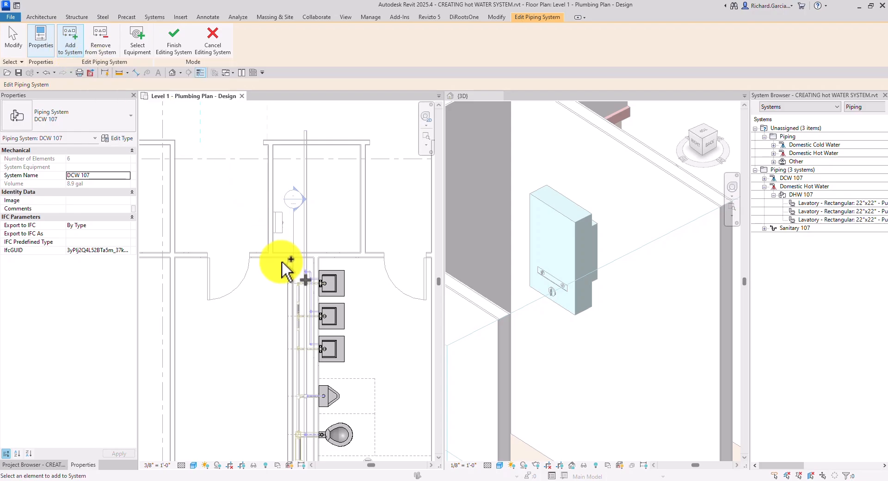
{"action": "scroll", "coordinate": [288, 244], "scroll_direction": "up", "scroll_amount": 2}
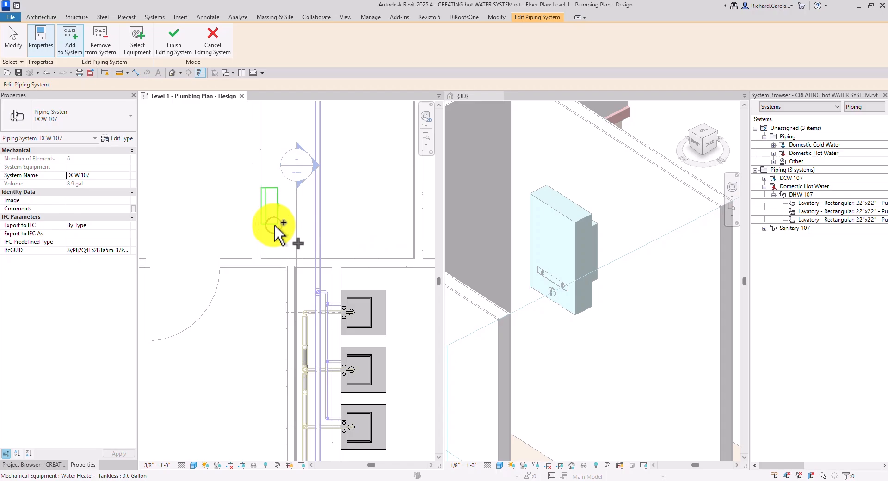
{"action": "left_click", "coordinate": [274, 226]}
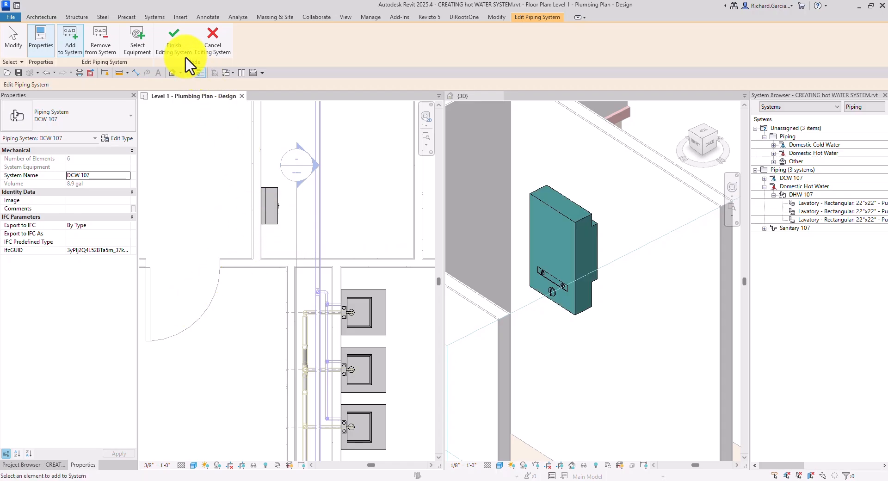
{"action": "left_click", "coordinate": [173, 44]}
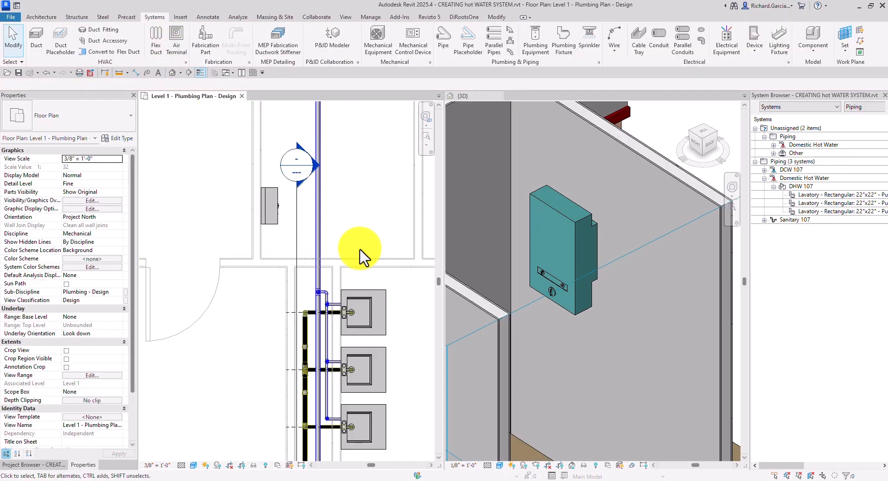
Step: Edit the DHW 107 piping system through the lavatory nearest the utility room and add the tankless water heater to it
{"action": "scroll", "coordinate": [307, 226], "scroll_direction": "down", "scroll_amount": 2}
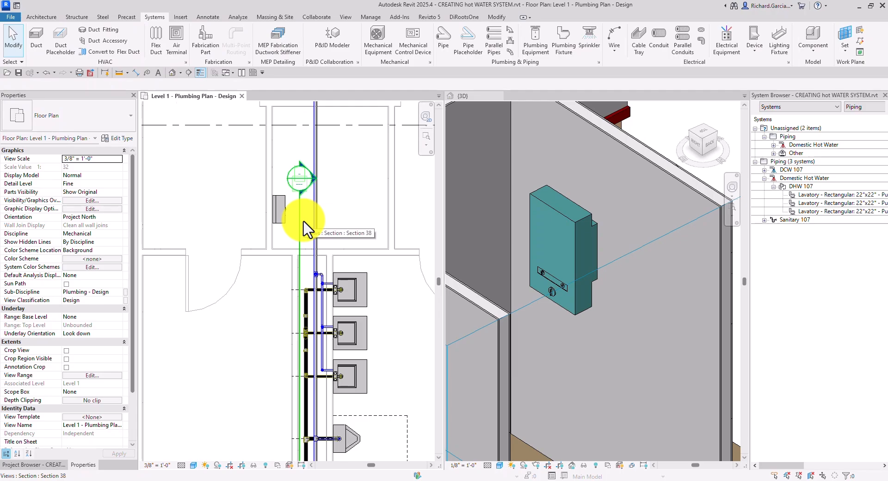
{"action": "left_click", "coordinate": [350, 276]}
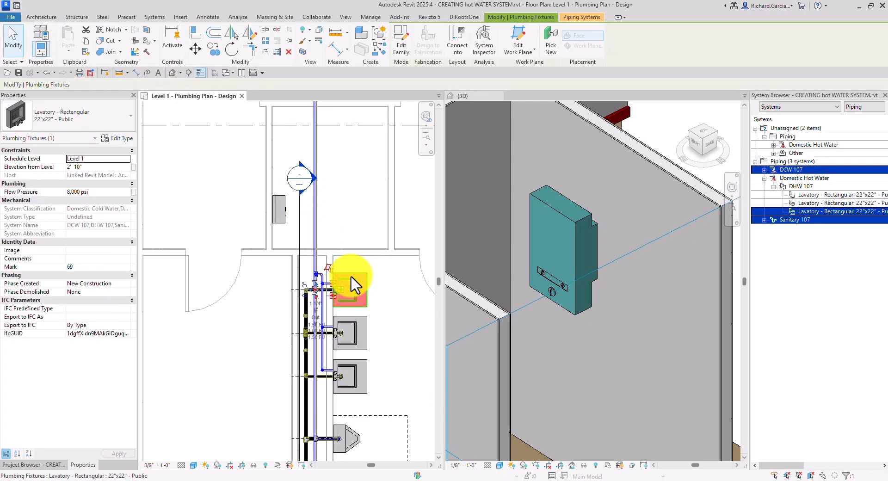
{"action": "left_click", "coordinate": [578, 18]}
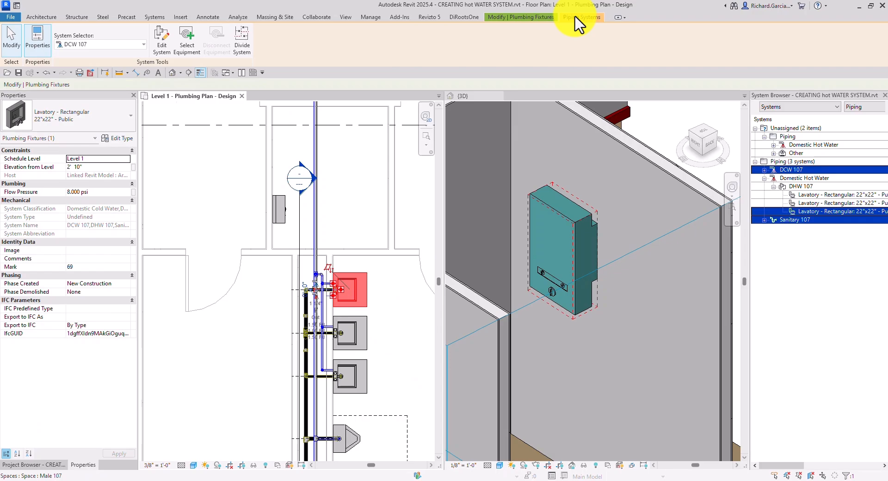
{"action": "left_click", "coordinate": [96, 45]}
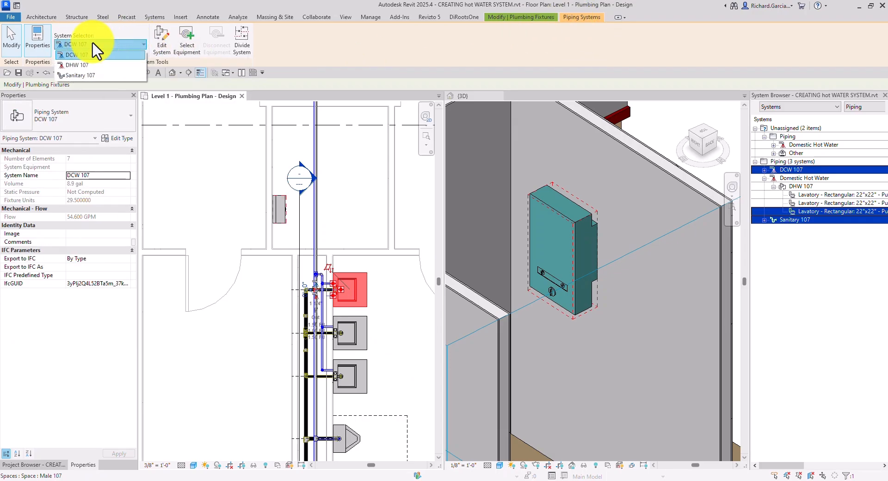
{"action": "left_click", "coordinate": [74, 65]}
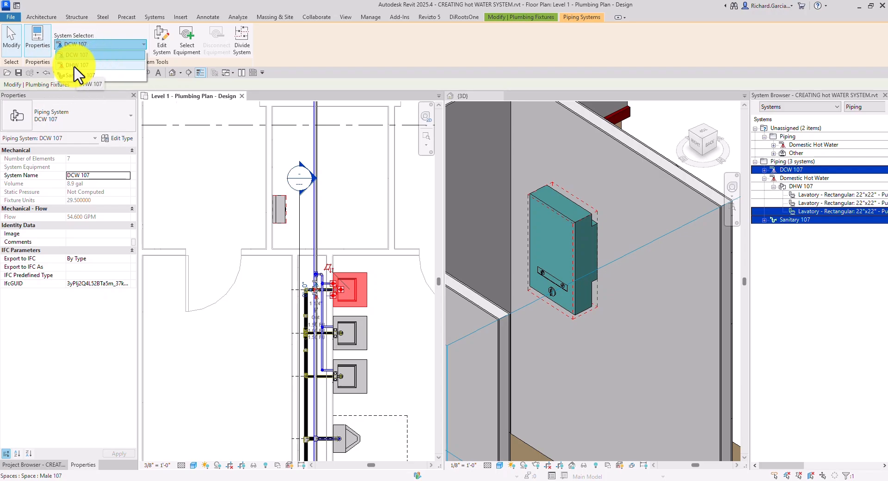
{"action": "left_click", "coordinate": [74, 66]}
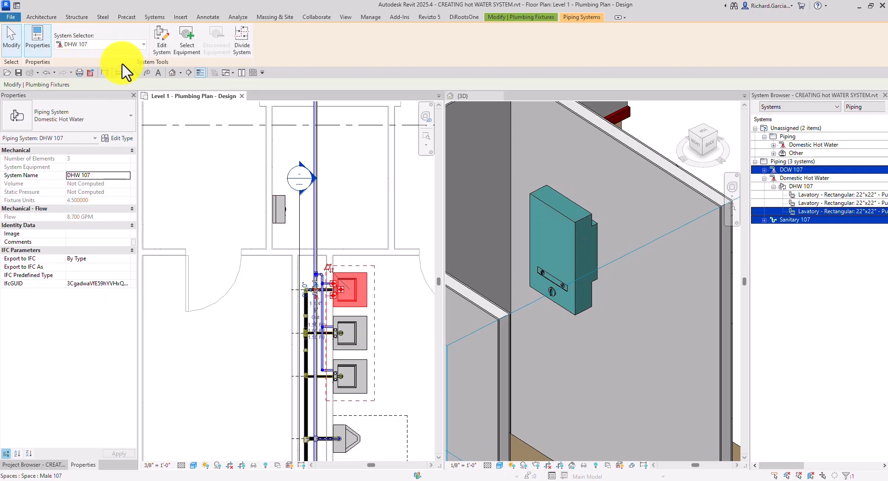
{"action": "left_click", "coordinate": [163, 46]}
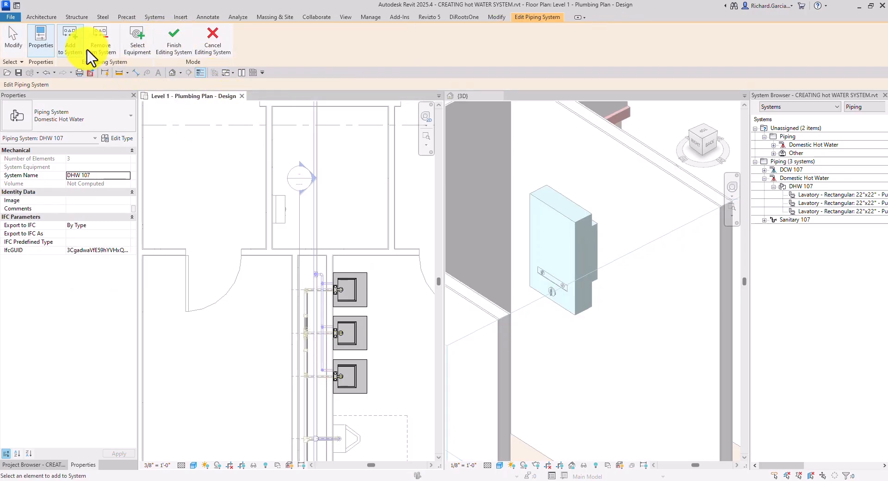
{"action": "left_click", "coordinate": [75, 52]}
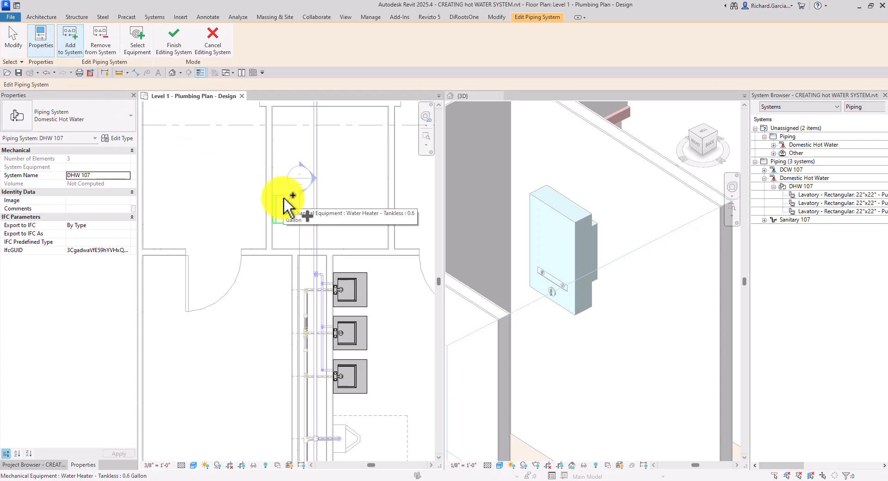
{"action": "key", "text": "ctrl"}
{"action": "left_click", "coordinate": [284, 206]}
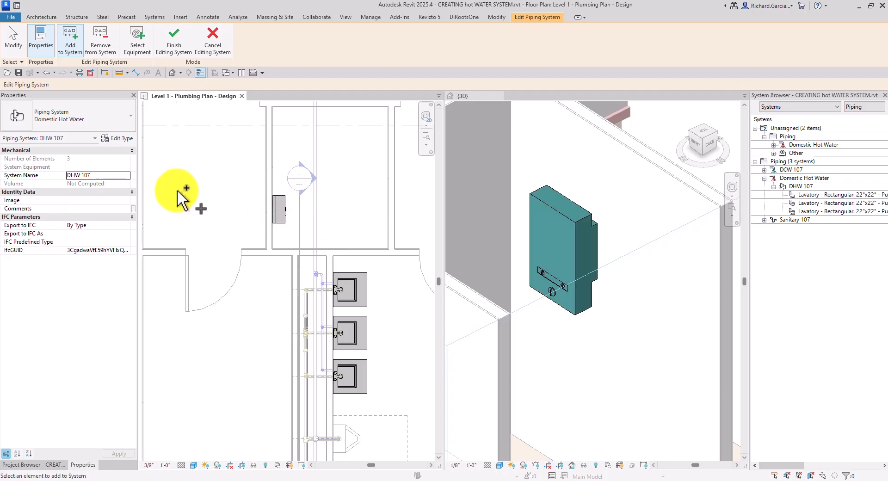
{"action": "left_click", "coordinate": [175, 37]}
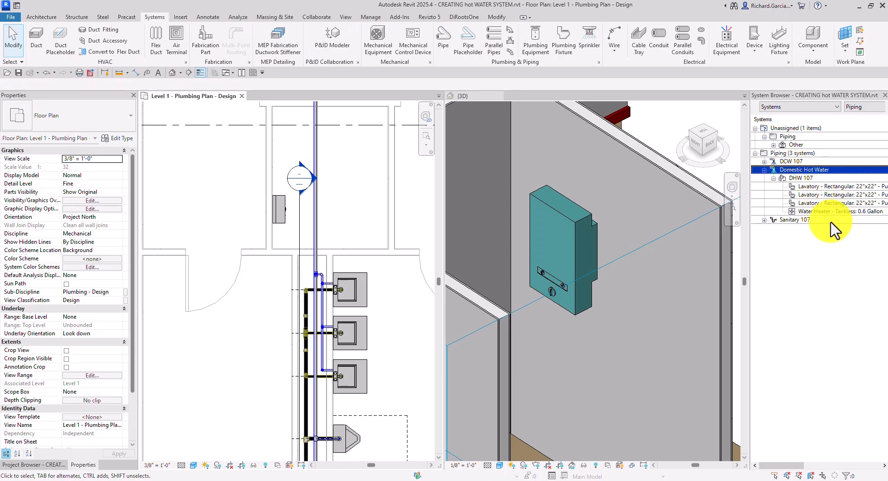
Step: Expand DCW 107 in the System Browser and examine the water heater's entries under DCW 107 and DHW 107, leaving nothing selected
{"action": "left_click", "coordinate": [822, 212]}
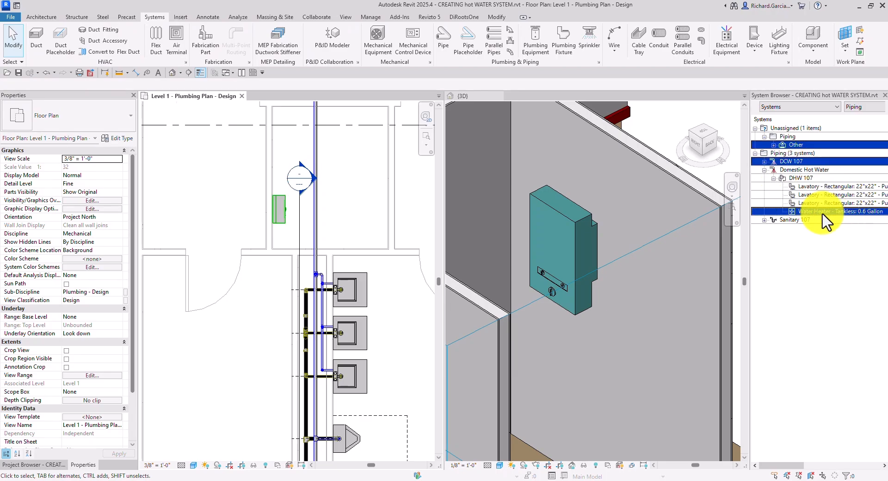
{"action": "left_click", "coordinate": [781, 154]}
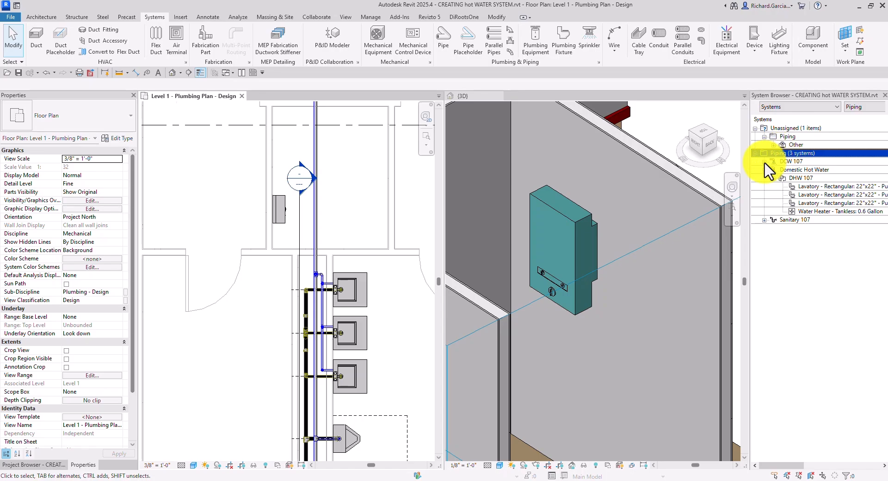
{"action": "double_click", "coordinate": [764, 162]}
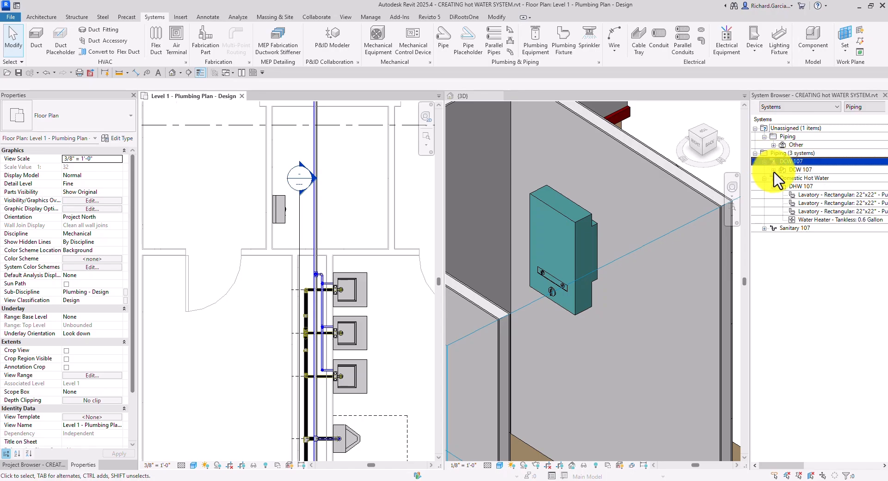
{"action": "double_click", "coordinate": [772, 171]}
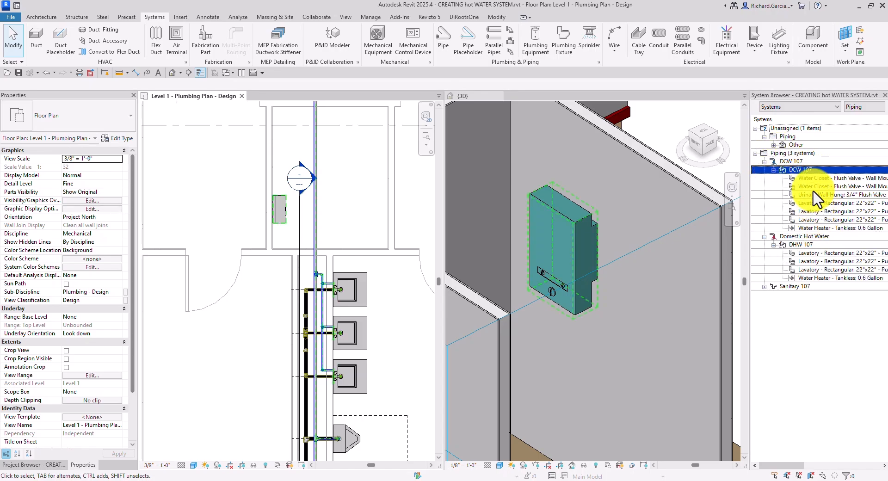
{"action": "left_click", "coordinate": [814, 228]}
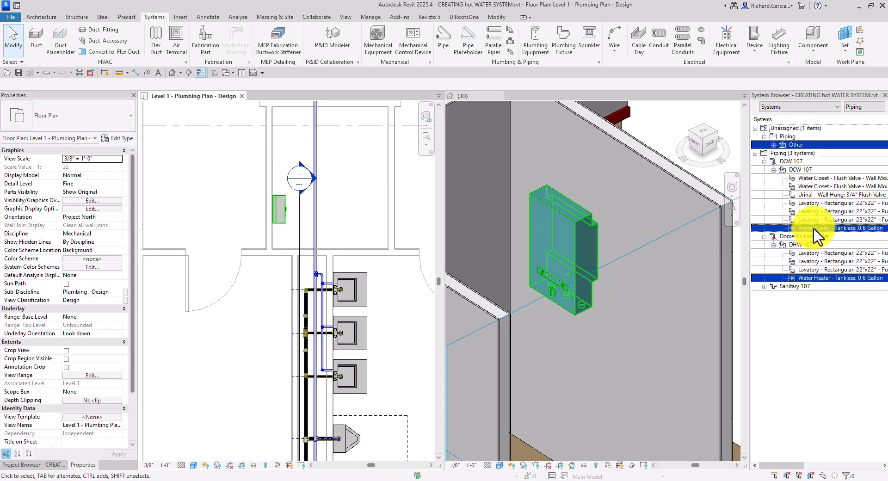
{"action": "key", "text": "Escape"}
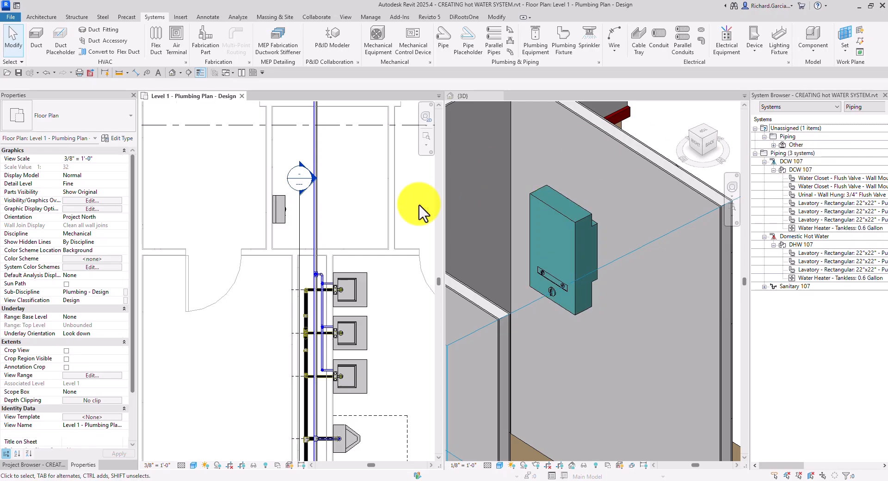
{"action": "left_click", "coordinate": [363, 184]}
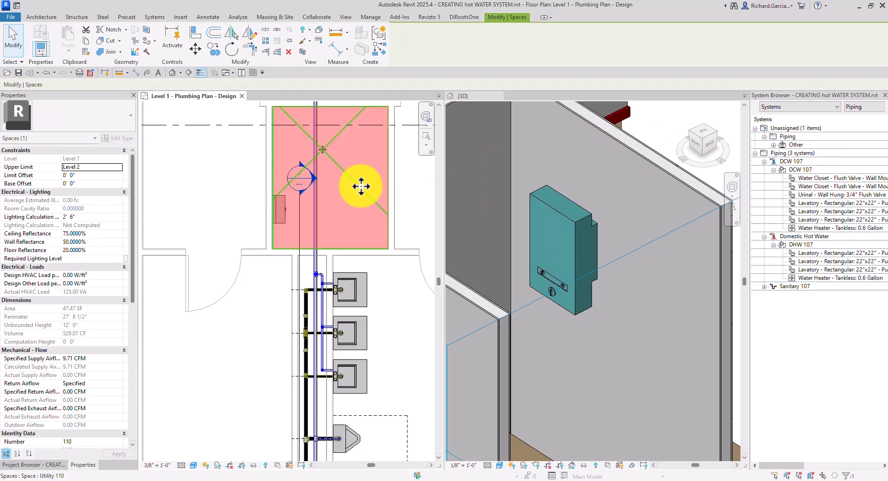
{"action": "left_click", "coordinate": [228, 192]}
Step: Raise the top of the 3D view's section box above the utility room to expose the overhead piping, and clear the selection
{"action": "scroll", "coordinate": [540, 249], "scroll_direction": "down", "scroll_amount": 2}
{"action": "scroll", "coordinate": [539, 248], "scroll_direction": "down", "scroll_amount": 2}
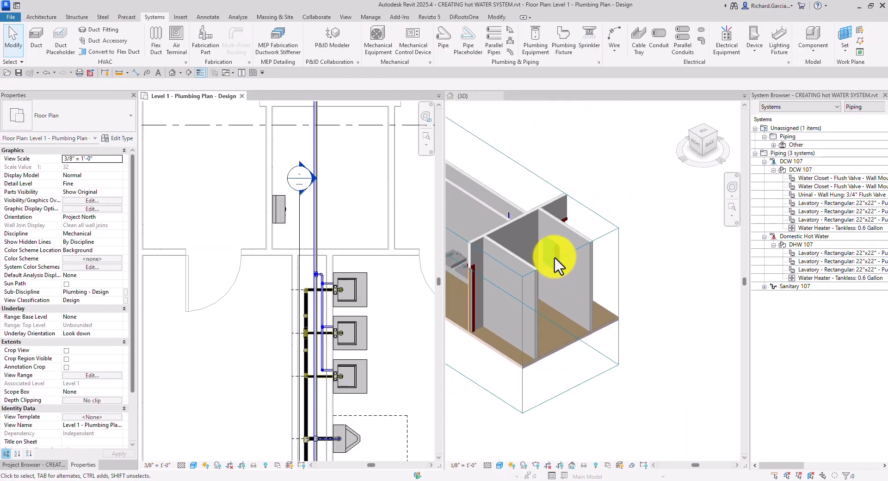
{"action": "mouse_move", "coordinate": [556, 257]}
{"action": "middle_mouse_down", "text": "shift"}
{"action": "mouse_move", "coordinate": [564, 264]}
{"action": "mouse_move", "coordinate": [454, 284]}
{"action": "mouse_move", "coordinate": [680, 250]}
{"action": "mouse_move", "coordinate": [721, 252]}
{"action": "mouse_move", "coordinate": [576, 248]}
{"action": "mouse_move", "coordinate": [561, 263]}
{"action": "middle_mouse_up", "text": "shift"}
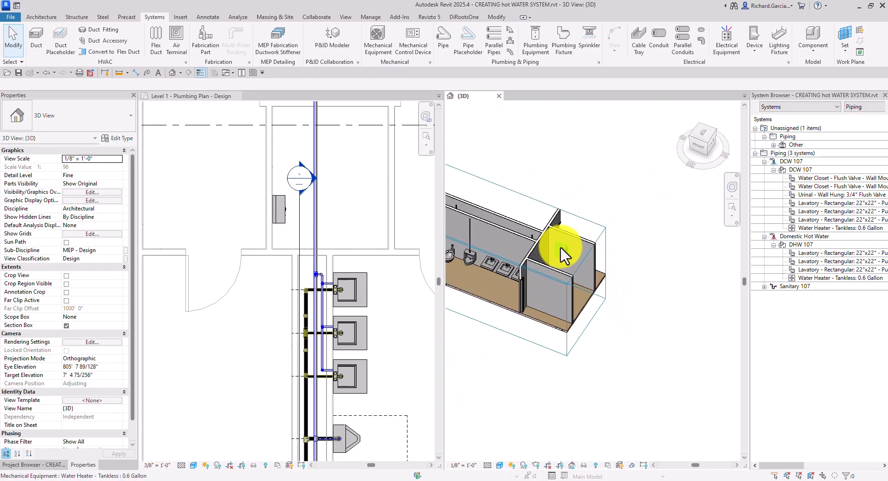
{"action": "scroll", "coordinate": [559, 248], "scroll_direction": "down", "scroll_amount": 1}
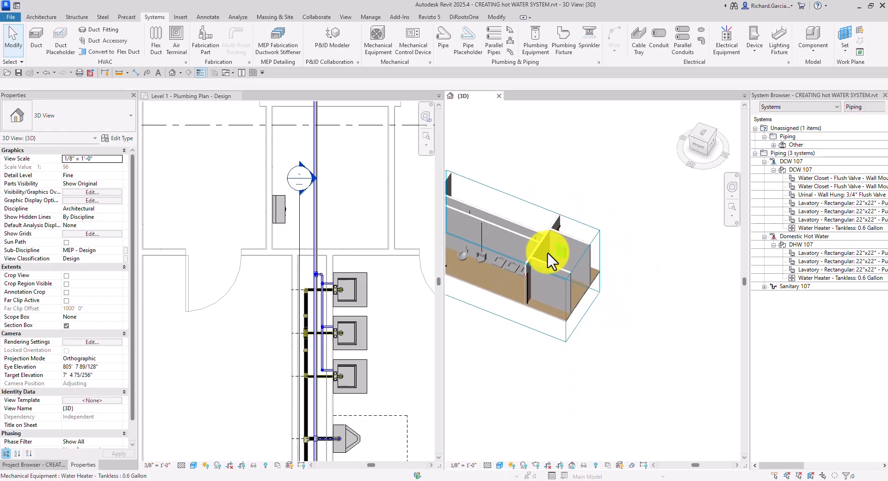
{"action": "middle_click_drag", "start_coordinate": [547, 252], "coordinate": [585, 268]}
{"action": "scroll", "coordinate": [600, 266], "scroll_direction": "up", "scroll_amount": 2}
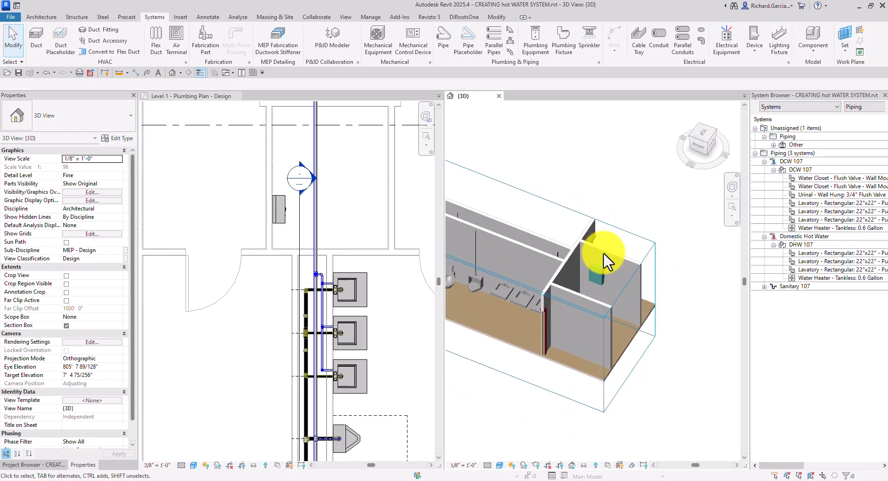
{"action": "left_click", "coordinate": [620, 233]}
{"action": "middle_click_drag", "start_coordinate": [620, 232], "coordinate": [595, 235], "text": "shift"}
{"action": "left_click_drag", "start_coordinate": [555, 253], "coordinate": [554, 222]}
{"action": "middle_click_drag", "start_coordinate": [623, 296], "coordinate": [582, 219], "text": "shift"}
{"action": "scroll", "coordinate": [611, 219], "scroll_direction": "up", "scroll_amount": 4}
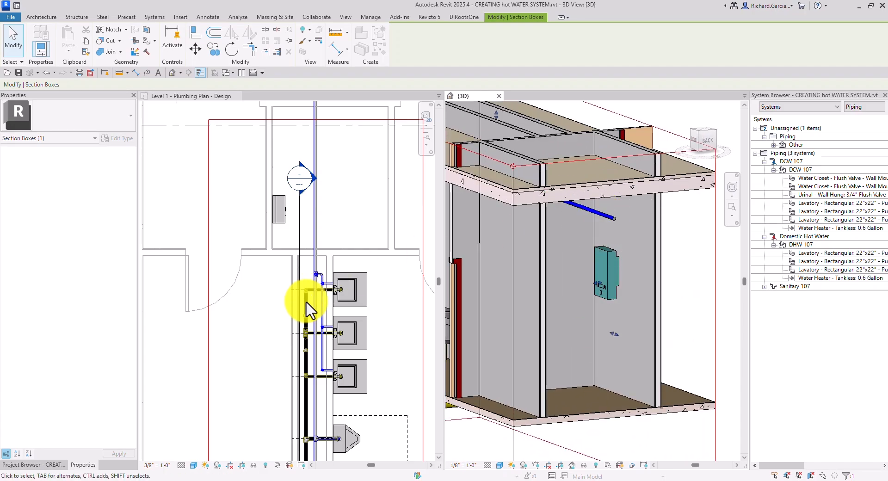
{"action": "left_click", "coordinate": [285, 230]}
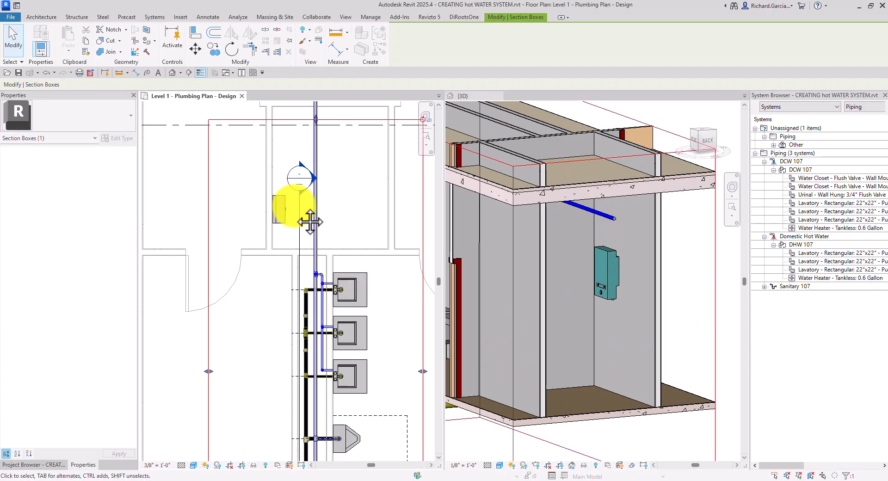
{"action": "scroll", "coordinate": [286, 259], "scroll_direction": "up", "scroll_amount": 3}
{"action": "scroll", "coordinate": [282, 279], "scroll_direction": "up", "scroll_amount": 2}
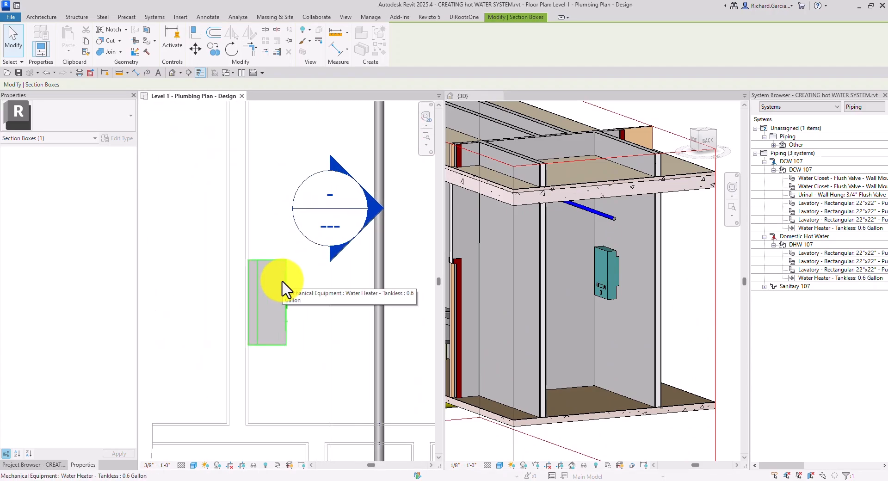
{"action": "left_click", "coordinate": [282, 221]}
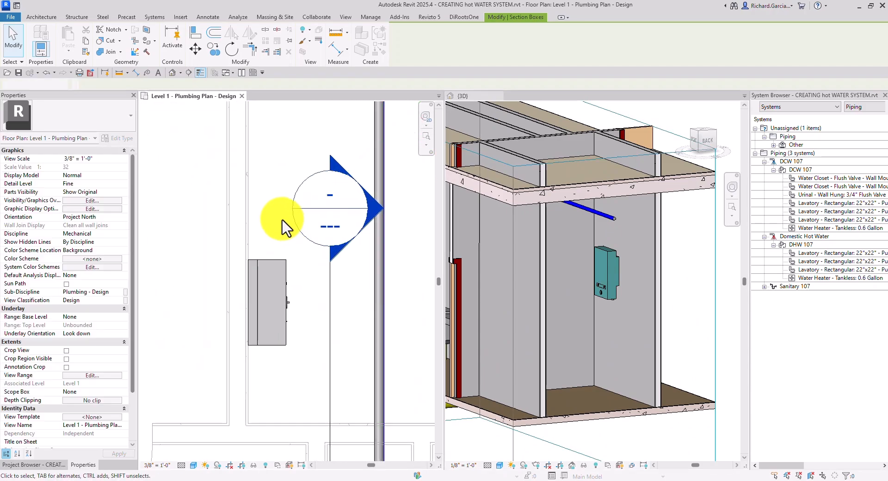
Step: Start a pipe from the tankless water heater's cold water inlet with a 1" diameter and a middle elevation of 4' 6"
{"action": "left_click", "coordinate": [280, 267]}
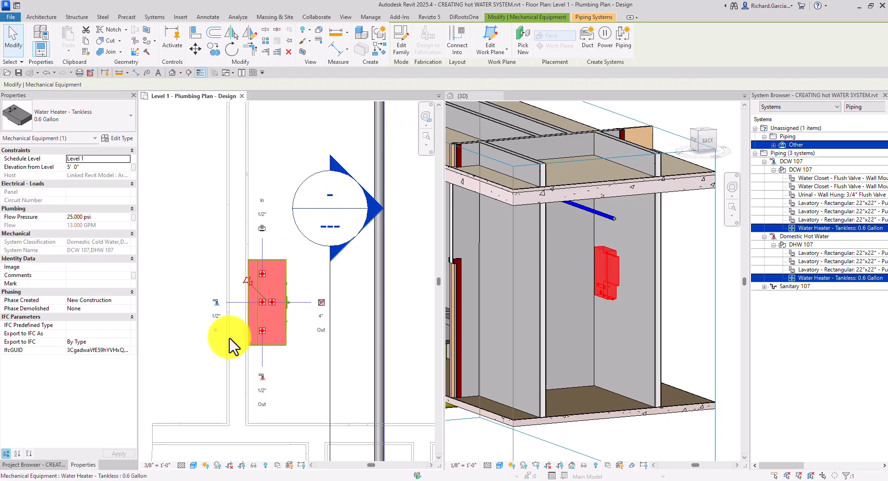
{"action": "scroll", "coordinate": [234, 335], "scroll_direction": "up", "scroll_amount": 4}
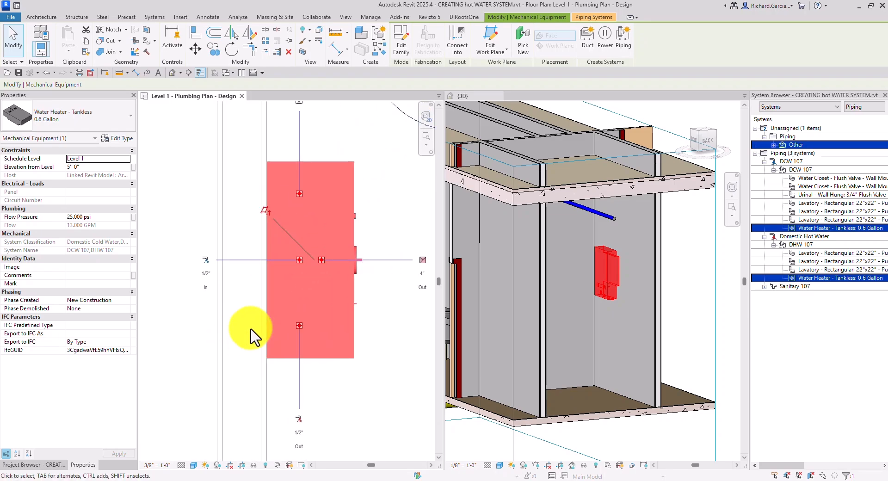
{"action": "left_click", "coordinate": [298, 259]}
{"action": "left_click", "coordinate": [299, 259]}
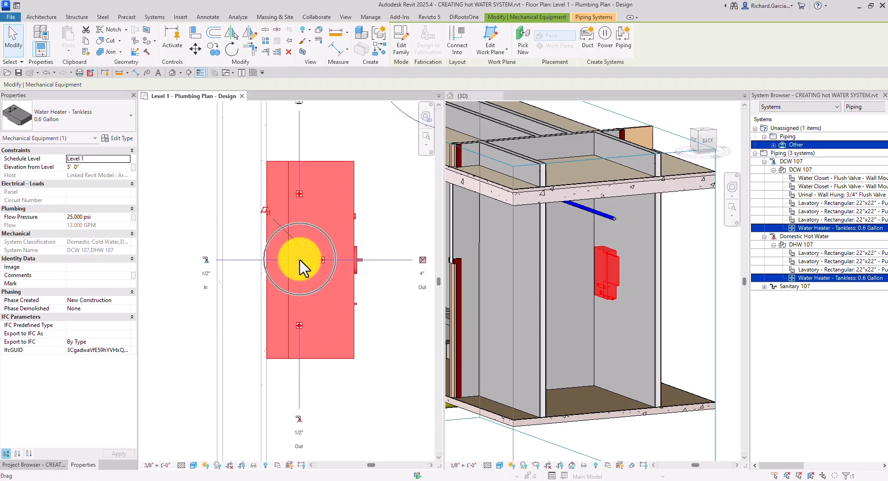
{"action": "right_click", "coordinate": [298, 259]}
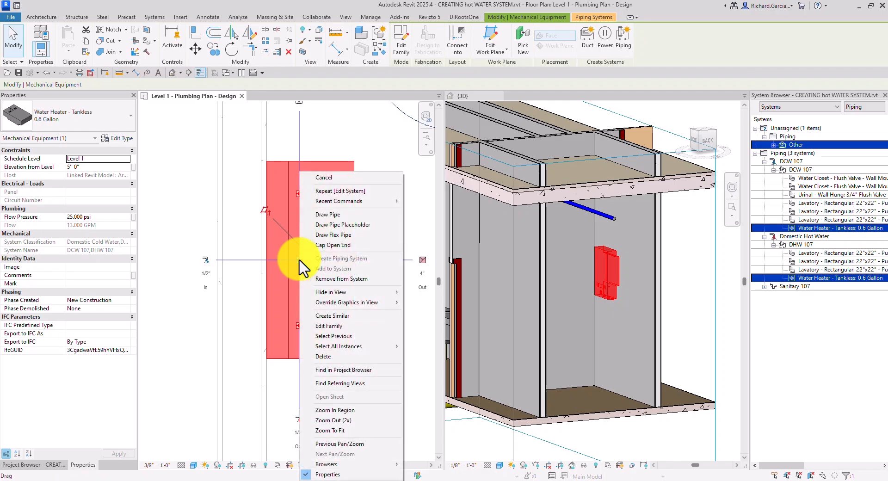
{"action": "left_click", "coordinate": [332, 213]}
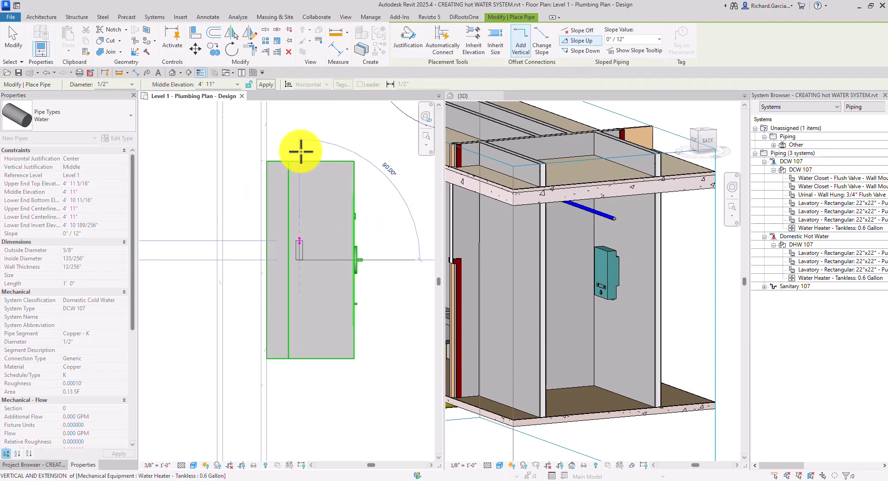
{"action": "left_click", "coordinate": [125, 85]}
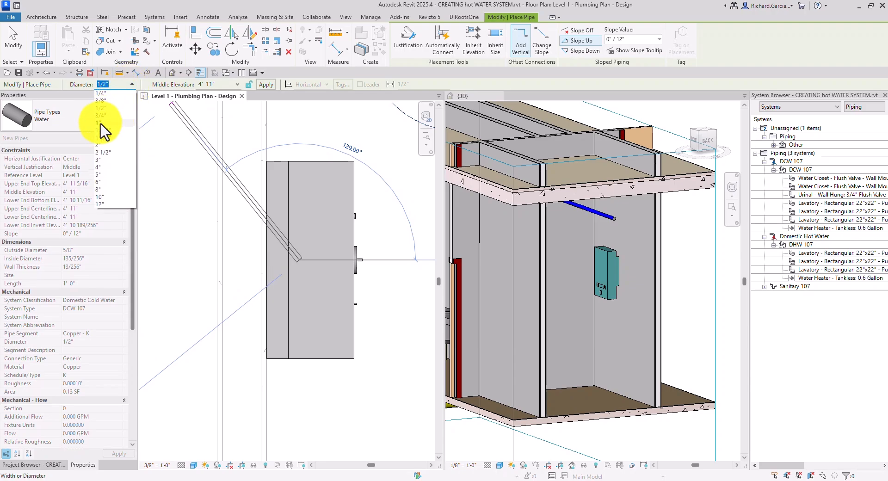
{"action": "left_click", "coordinate": [101, 123]}
{"action": "middle_click_drag", "start_coordinate": [303, 204], "coordinate": [319, 250]}
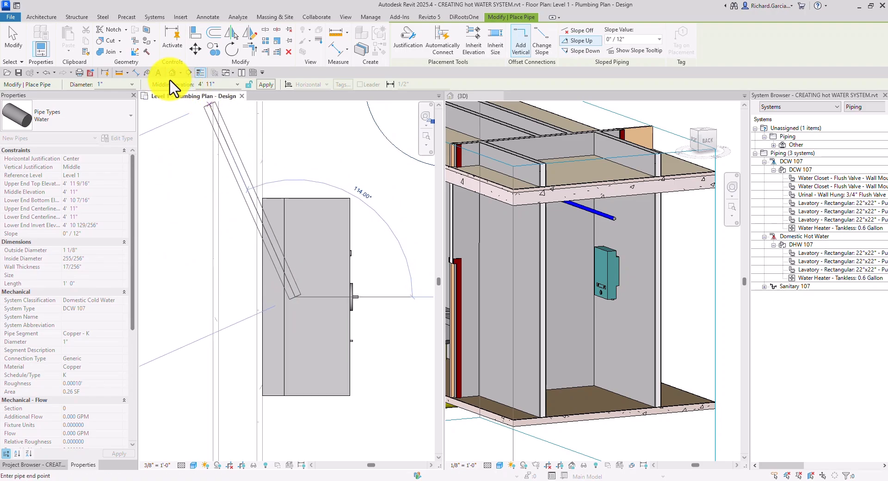
{"action": "left_click", "coordinate": [215, 86]}
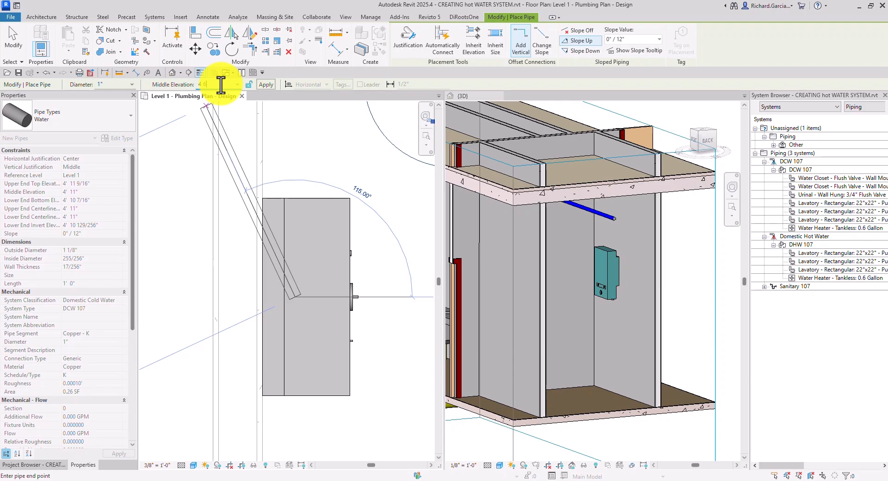
{"action": "key", "text": "Return"}
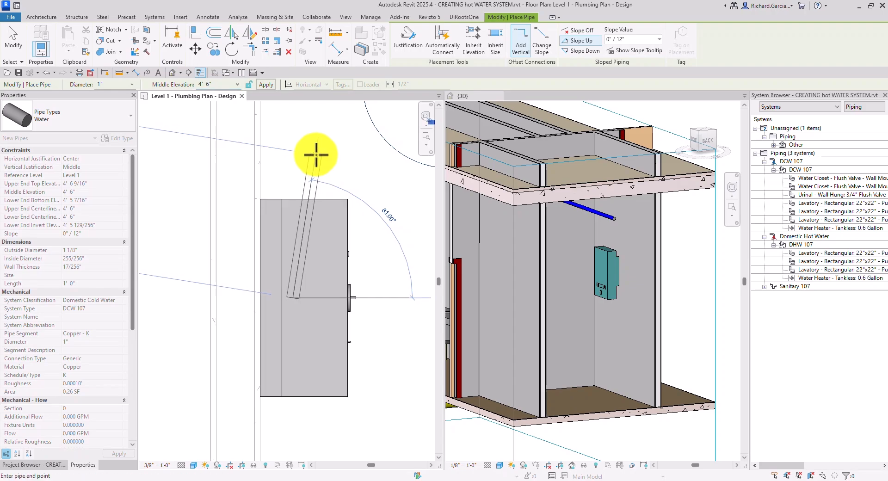
Step: Keep the Water pipe type and run the cold water pipe 1' 6" parallel to the wall, past the end of the heater
{"action": "scroll", "coordinate": [307, 175], "scroll_direction": "down", "scroll_amount": 3}
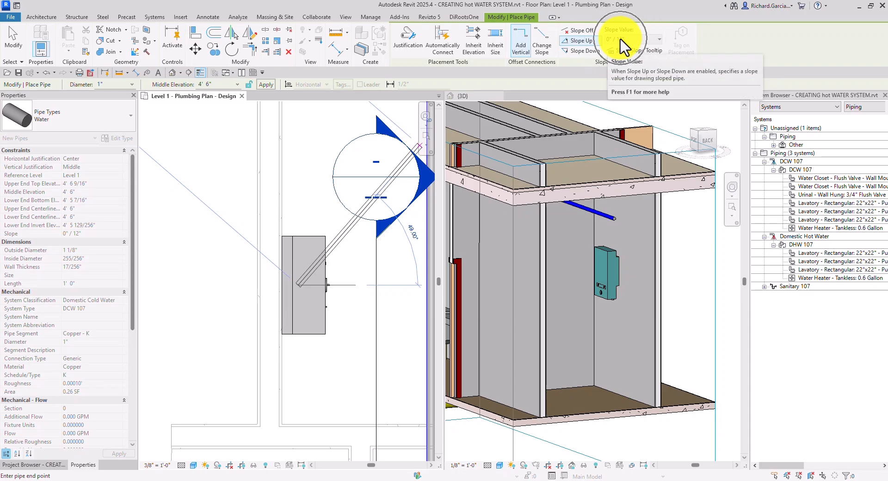
{"action": "left_click", "coordinate": [61, 118]}
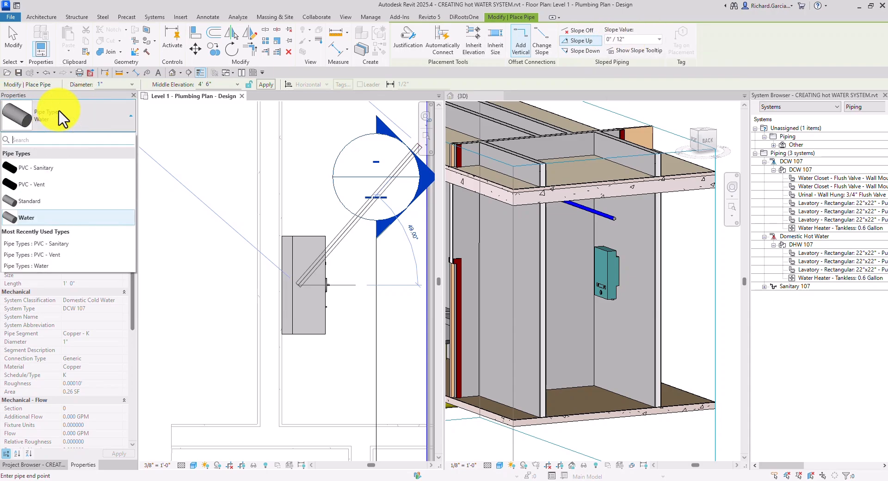
{"action": "left_click", "coordinate": [31, 219]}
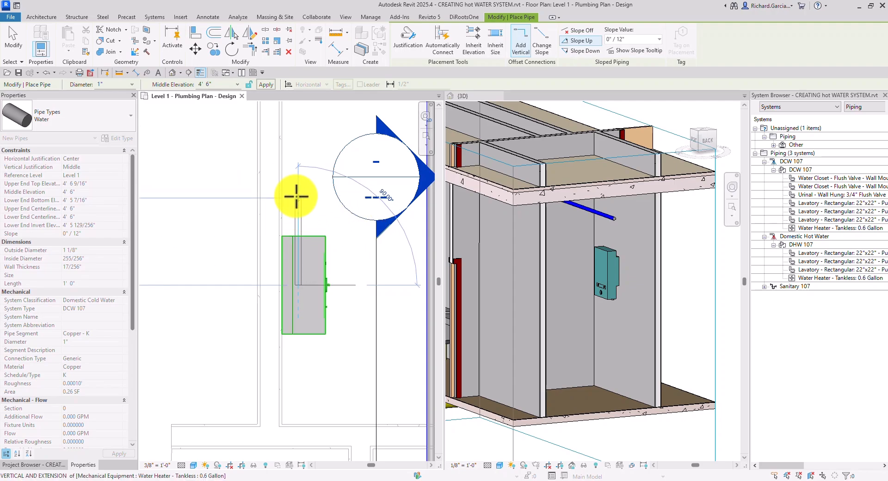
{"action": "middle_click_drag", "start_coordinate": [301, 208], "coordinate": [283, 232]}
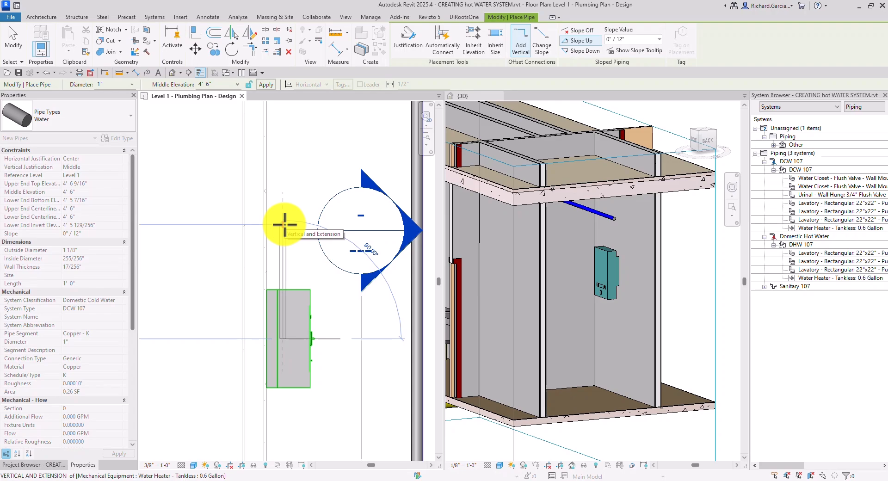
{"action": "left_click", "coordinate": [284, 224]}
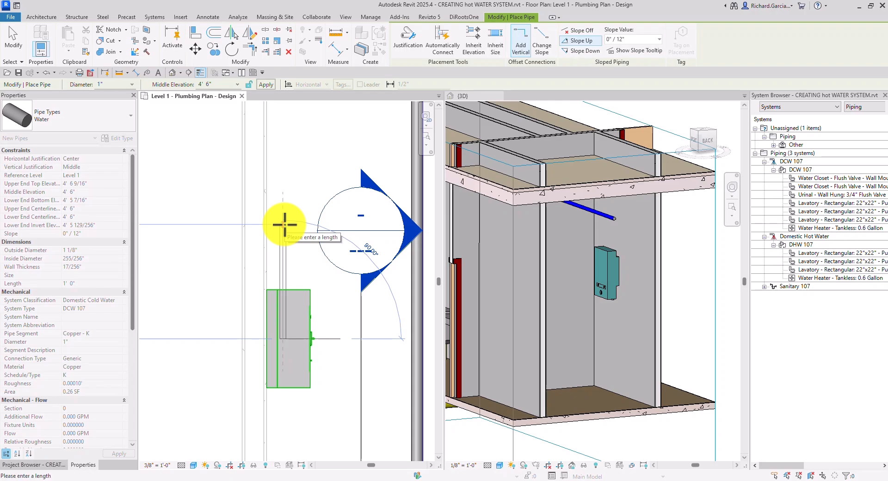
{"action": "scroll", "coordinate": [285, 224], "scroll_direction": "down", "scroll_amount": 5}
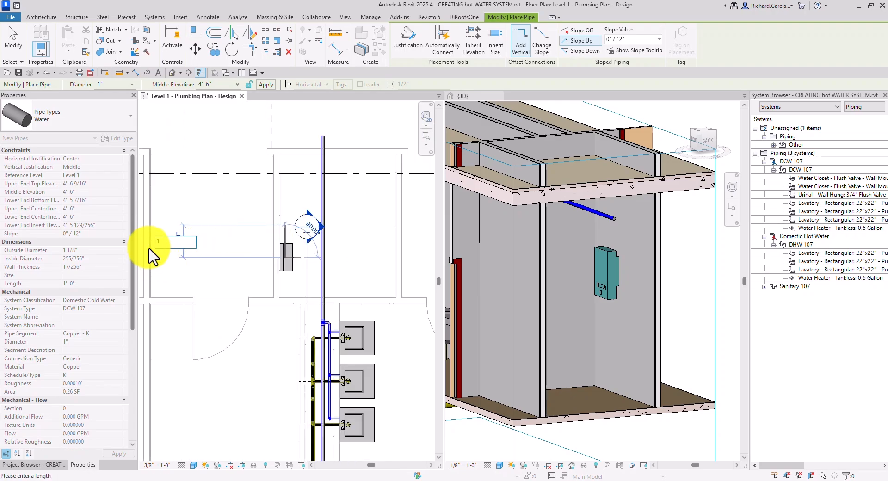
{"action": "left_click", "coordinate": [159, 241]}
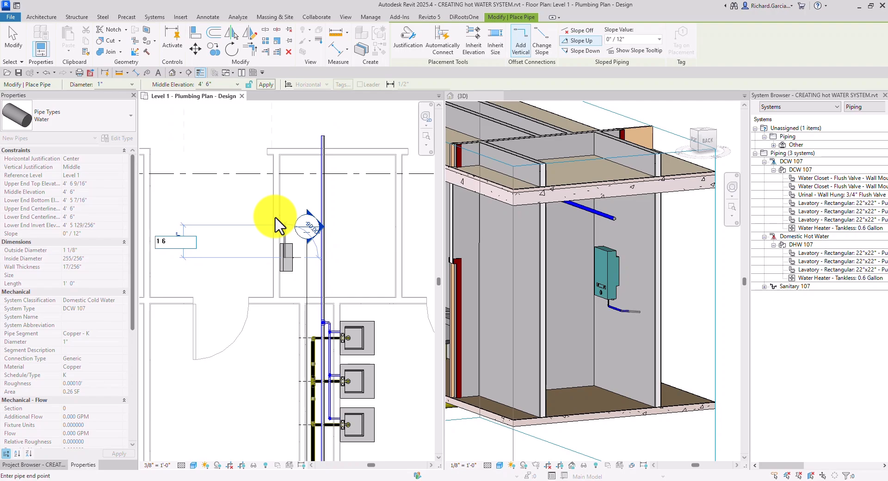
Step: Enable Automatically Connect, run the cold water pipe perpendicular into the 2" overhead main, and end the pipe command
{"action": "scroll", "coordinate": [343, 221], "scroll_direction": "up", "scroll_amount": 3}
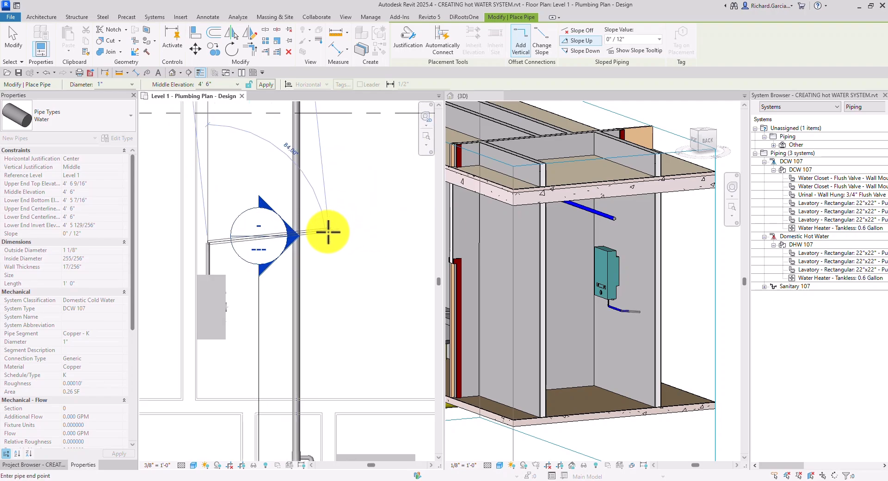
{"action": "scroll", "coordinate": [328, 231], "scroll_direction": "up", "scroll_amount": 3}
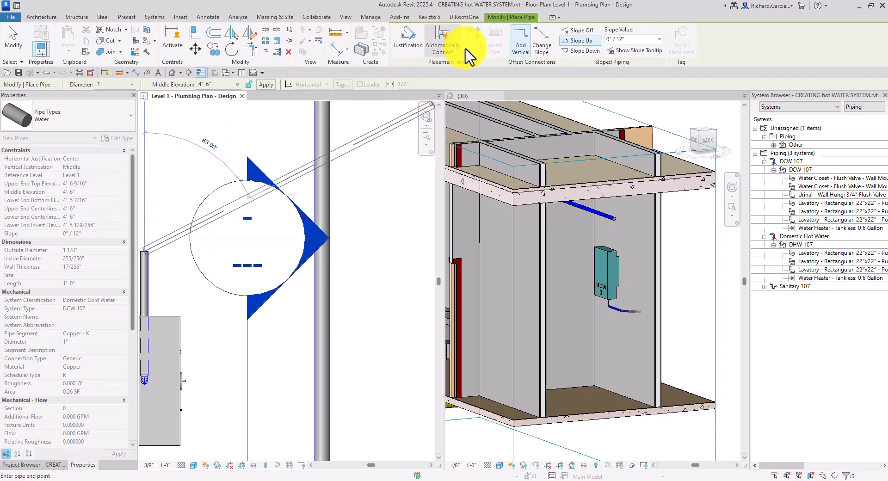
{"action": "left_click", "coordinate": [447, 48]}
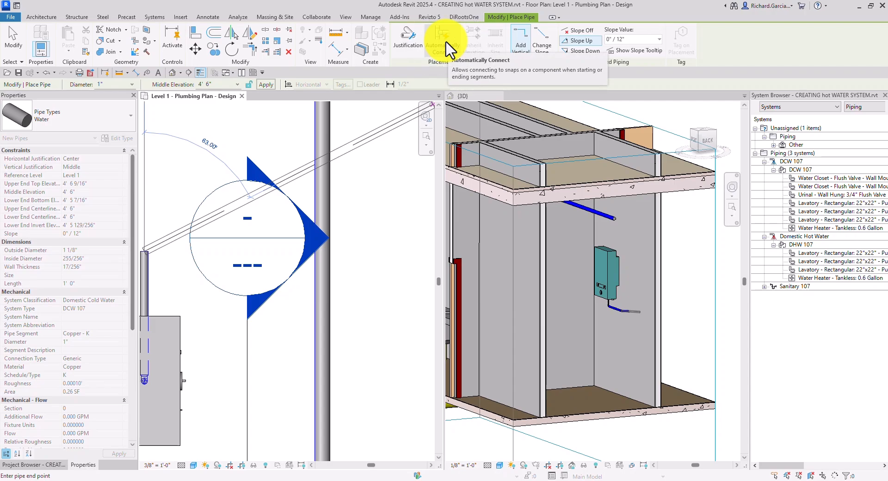
{"action": "middle_click_drag", "start_coordinate": [369, 240], "coordinate": [433, 246]}
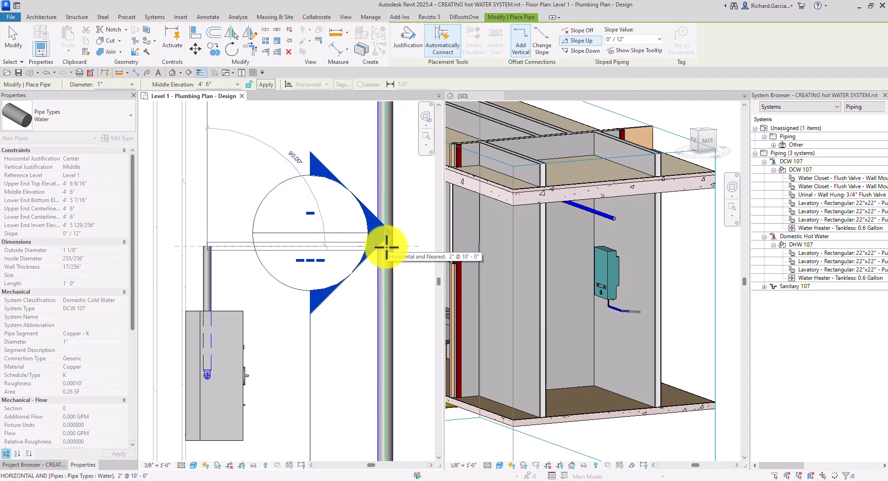
{"action": "left_click", "coordinate": [386, 248]}
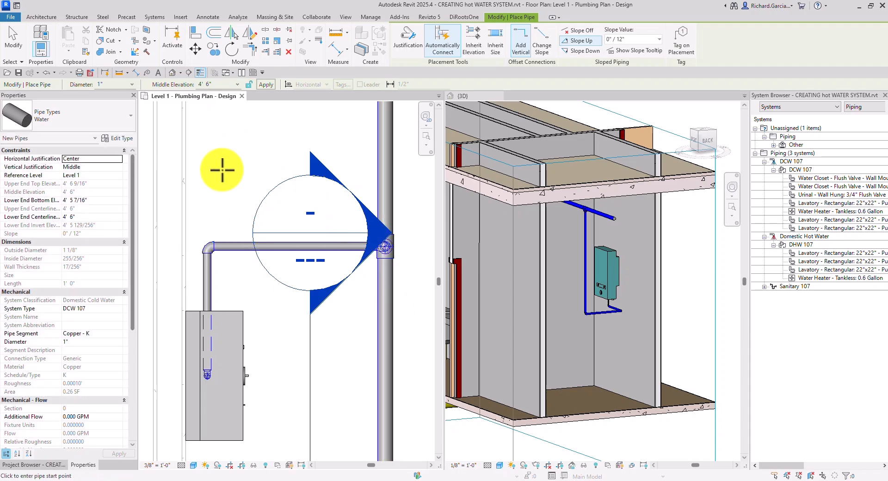
{"action": "left_click", "coordinate": [20, 51]}
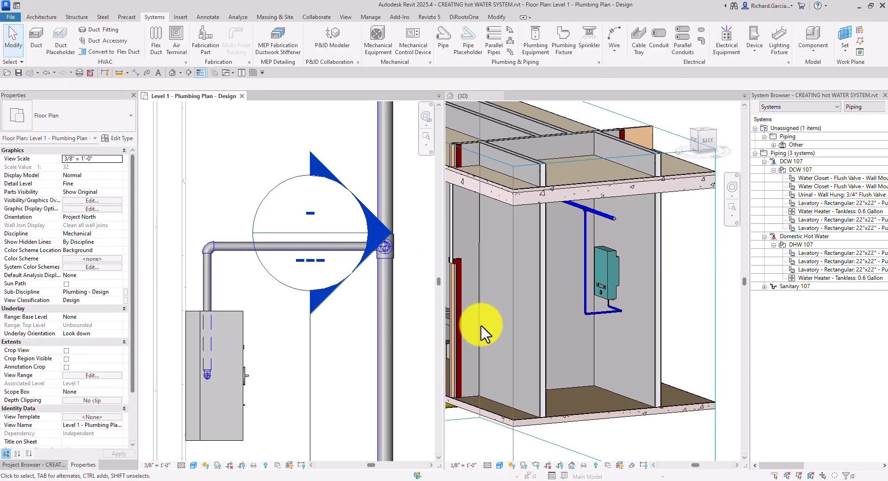
Step: Examine the heater's new cold water piping and its connection to the overhead main from several angles in the 3D view
{"action": "middle_click_drag", "start_coordinate": [451, 377], "coordinate": [565, 229], "text": "shift"}
{"action": "scroll", "coordinate": [565, 229], "scroll_direction": "down", "scroll_amount": 1}
{"action": "left_click", "coordinate": [569, 219]}
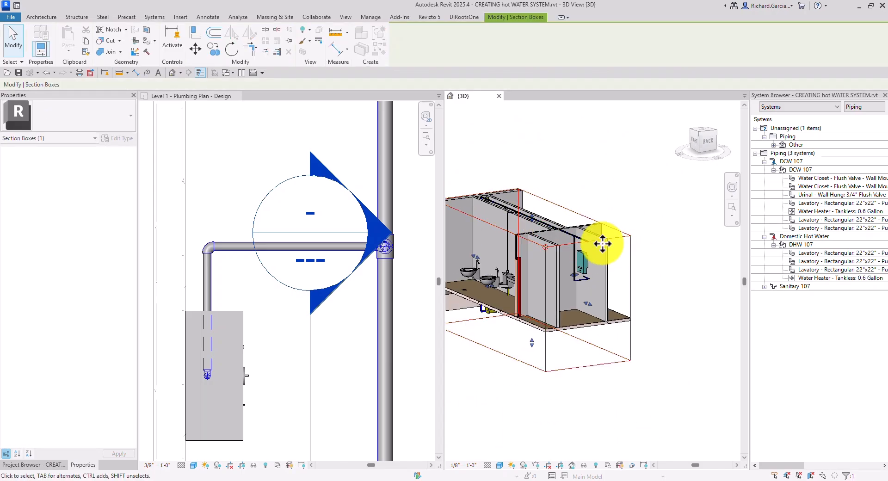
{"action": "scroll", "coordinate": [615, 268], "scroll_direction": "up", "scroll_amount": 3}
{"action": "middle_click_drag", "start_coordinate": [626, 294], "coordinate": [597, 309], "text": "shift"}
{"action": "scroll", "coordinate": [261, 293], "scroll_direction": "down", "scroll_amount": 5}
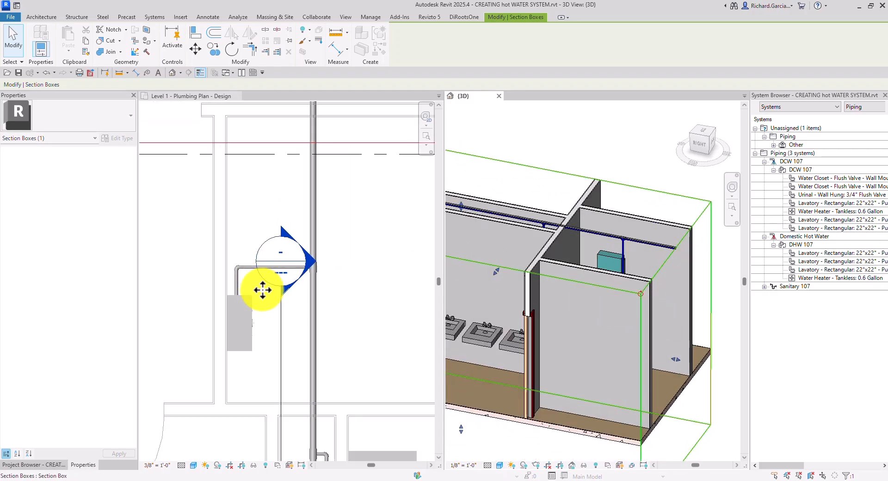
{"action": "scroll", "coordinate": [634, 280], "scroll_direction": "up", "scroll_amount": 4}
{"action": "middle_click_drag", "start_coordinate": [638, 271], "coordinate": [536, 227], "text": "shift"}
{"action": "scroll", "coordinate": [465, 334], "scroll_direction": "up", "scroll_amount": 5}
{"action": "middle_click_drag", "start_coordinate": [503, 331], "coordinate": [550, 235], "text": "shift"}
Step: Set the diameter of the short vertical cold water pipe below the heater and its elbow to 1", and clear the selection
{"action": "left_click", "coordinate": [550, 235]}
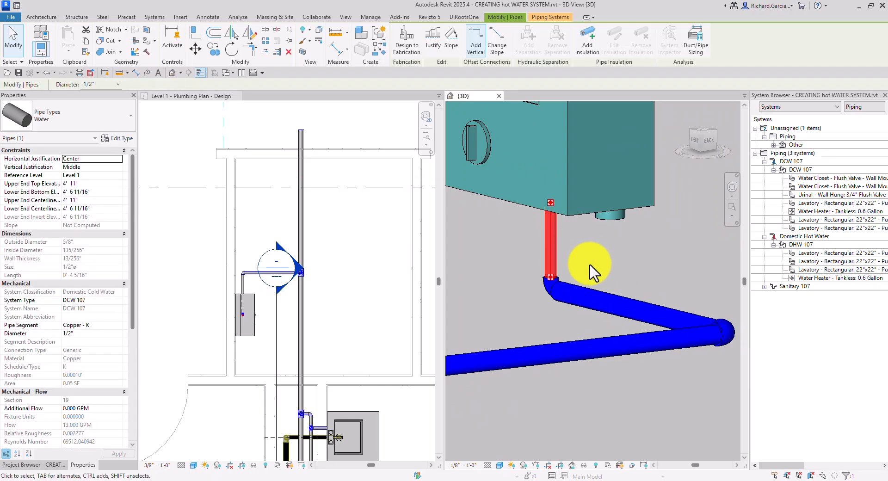
{"action": "scroll", "coordinate": [587, 257], "scroll_direction": "up", "scroll_amount": 5}
{"action": "scroll", "coordinate": [583, 255], "scroll_direction": "down", "scroll_amount": 5}
{"action": "middle_click_drag", "start_coordinate": [604, 254], "coordinate": [620, 214], "text": "shift"}
{"action": "scroll", "coordinate": [631, 182], "scroll_direction": "up", "scroll_amount": 4}
{"action": "scroll", "coordinate": [597, 216], "scroll_direction": "down", "scroll_amount": 3}
{"action": "scroll", "coordinate": [611, 218], "scroll_direction": "up", "scroll_amount": 3}
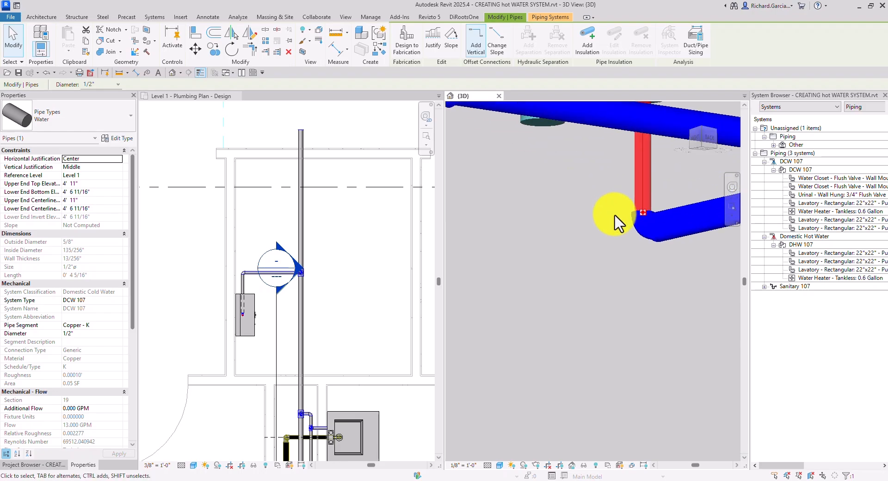
{"action": "scroll", "coordinate": [647, 231], "scroll_direction": "up", "scroll_amount": 2}
{"action": "middle_click_drag", "start_coordinate": [649, 232], "coordinate": [632, 233], "text": "shift"}
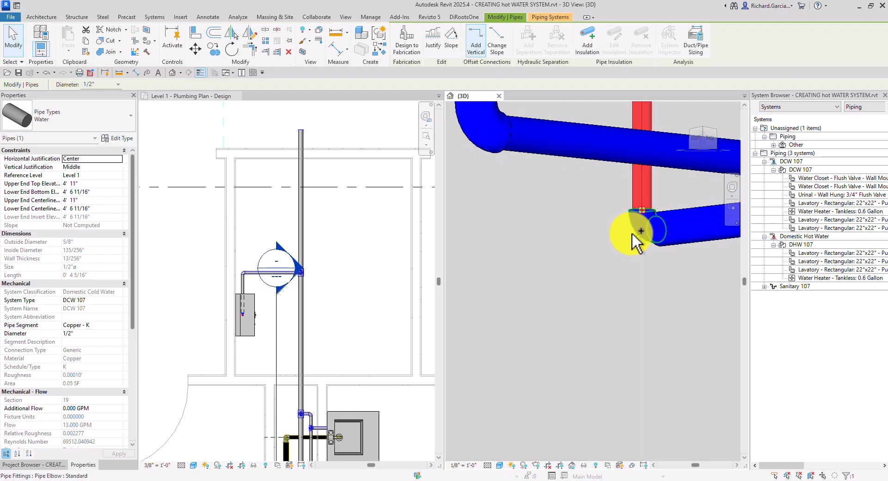
{"action": "left_click", "coordinate": [632, 232], "text": "ctrl"}
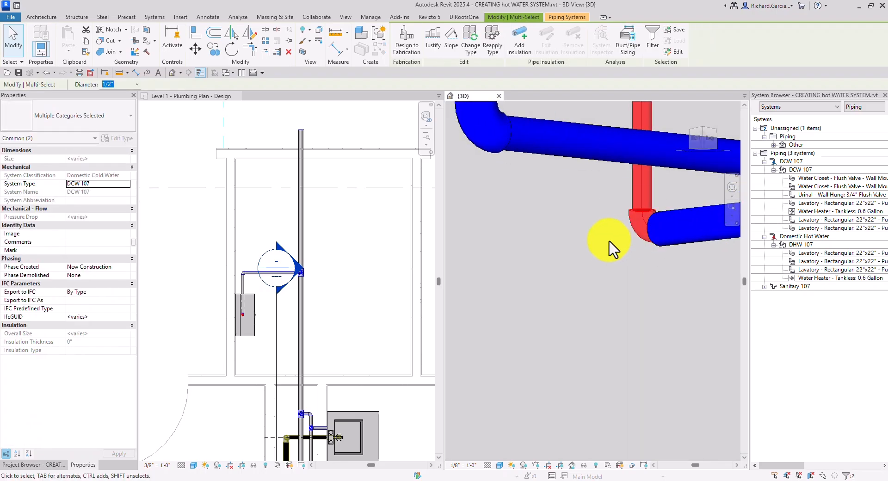
{"action": "left_click", "coordinate": [137, 84]}
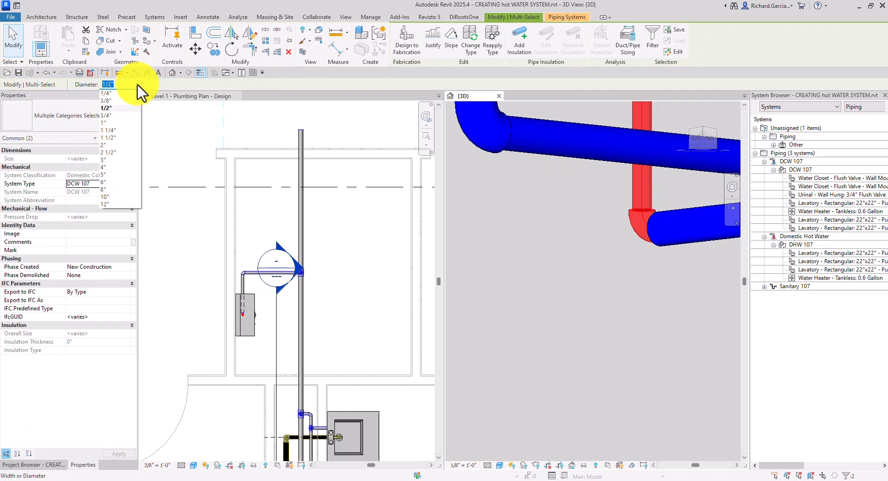
{"action": "left_click", "coordinate": [105, 123]}
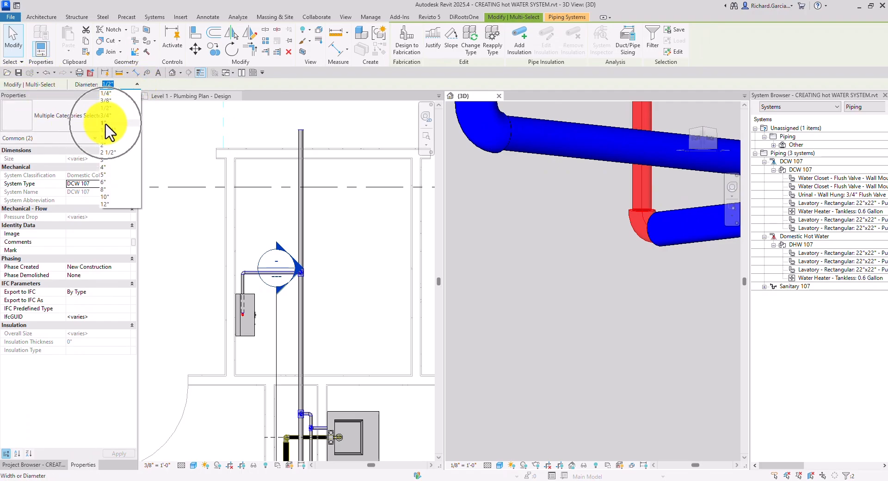
{"action": "scroll", "coordinate": [575, 279], "scroll_direction": "down", "scroll_amount": 1}
{"action": "middle_click_drag", "start_coordinate": [575, 279], "coordinate": [596, 351], "text": "shift"}
{"action": "scroll", "coordinate": [571, 319], "scroll_direction": "down", "scroll_amount": 3}
{"action": "scroll", "coordinate": [572, 327], "scroll_direction": "down", "scroll_amount": 3}
{"action": "key", "text": "Escape"}
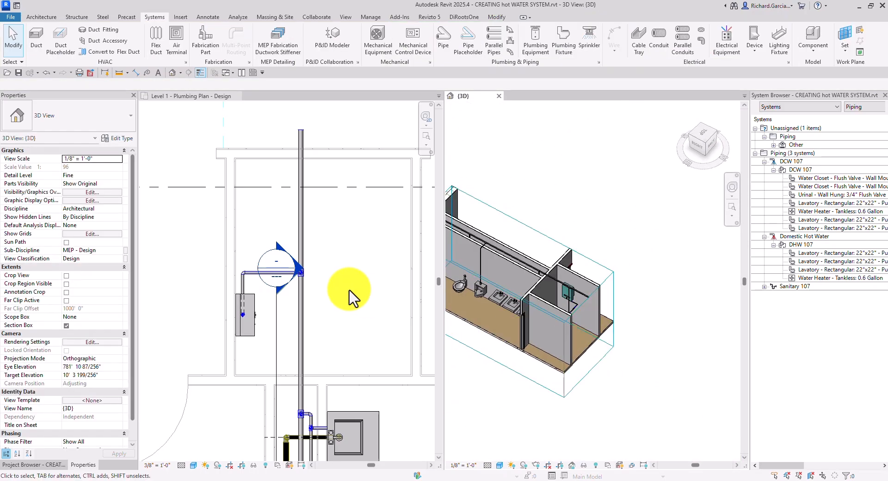
Step: Start a hot water pipe from the tankless heater's Out connector in the plumbing plan, with a 1" diameter and a 4' 6" middle elevation
{"action": "scroll", "coordinate": [328, 278], "scroll_direction": "down", "scroll_amount": 2}
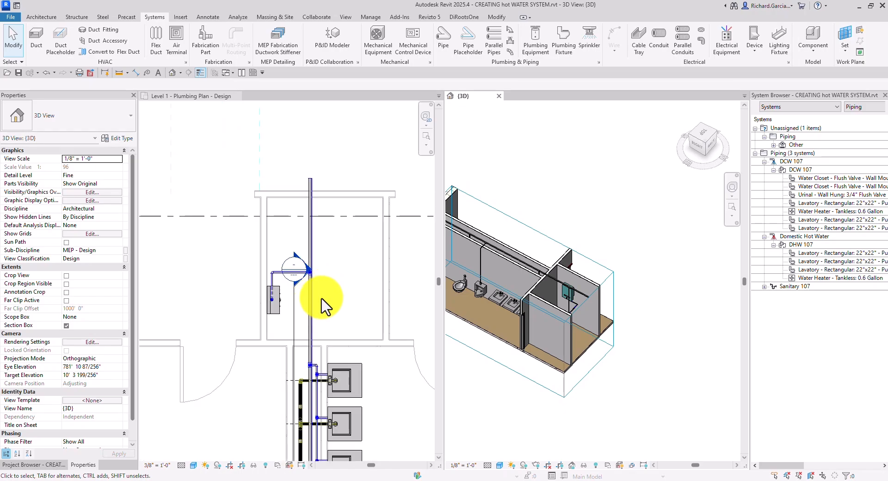
{"action": "left_click", "coordinate": [294, 181]}
{"action": "middle_click_drag", "start_coordinate": [324, 345], "coordinate": [294, 212]}
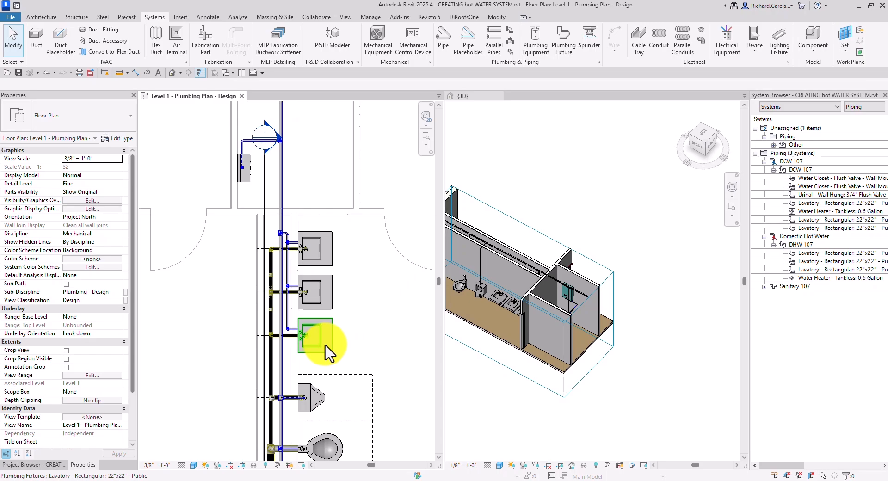
{"action": "scroll", "coordinate": [241, 183], "scroll_direction": "up", "scroll_amount": 2}
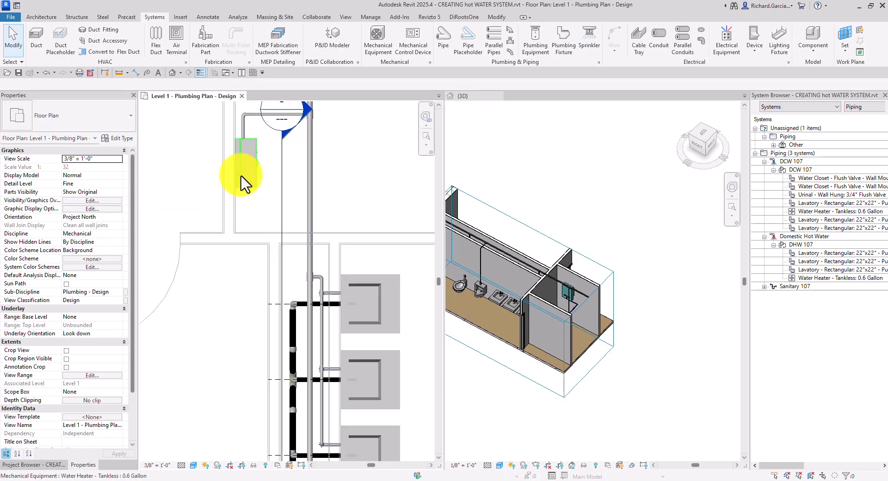
{"action": "scroll", "coordinate": [244, 188], "scroll_direction": "up", "scroll_amount": 2}
{"action": "middle_click_drag", "start_coordinate": [278, 245], "coordinate": [291, 267]}
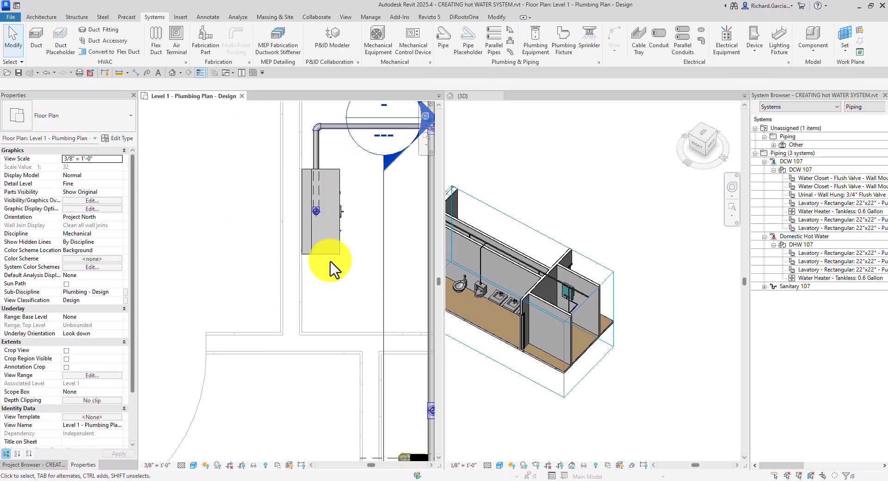
{"action": "scroll", "coordinate": [335, 271], "scroll_direction": "down", "scroll_amount": 2}
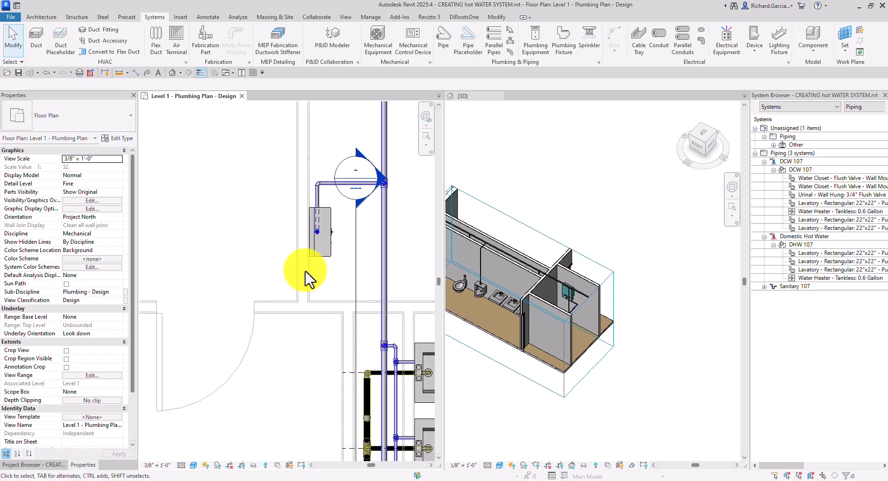
{"action": "left_click", "coordinate": [326, 260]}
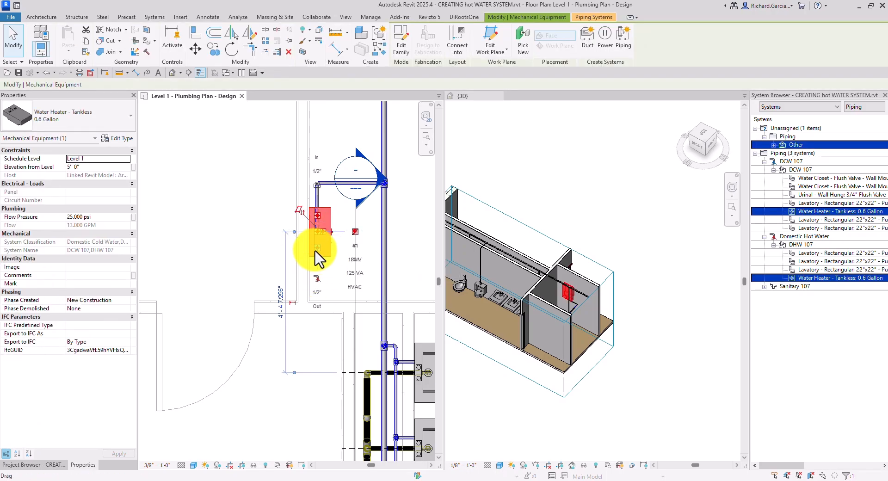
{"action": "right_click", "coordinate": [316, 251]}
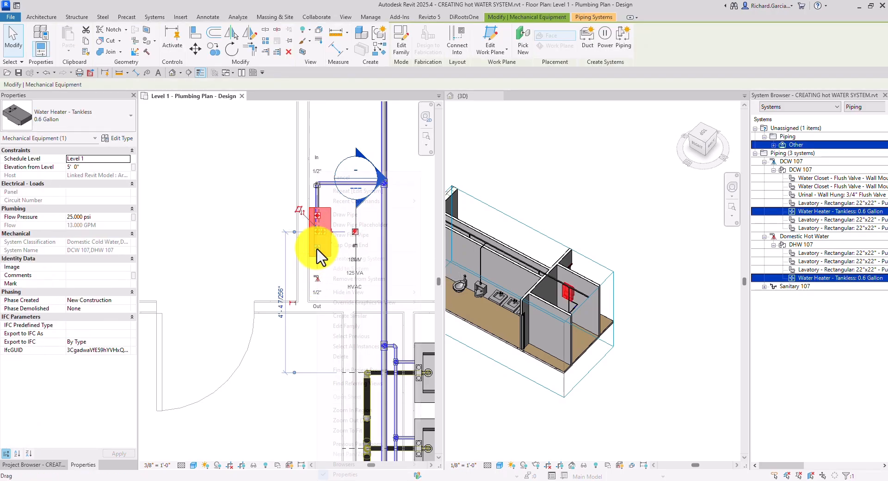
{"action": "left_click", "coordinate": [351, 221]}
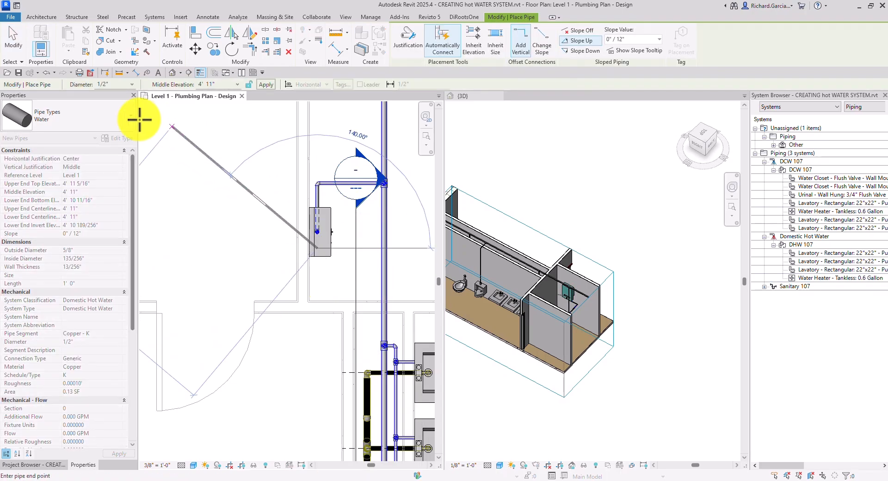
{"action": "left_click", "coordinate": [133, 84]}
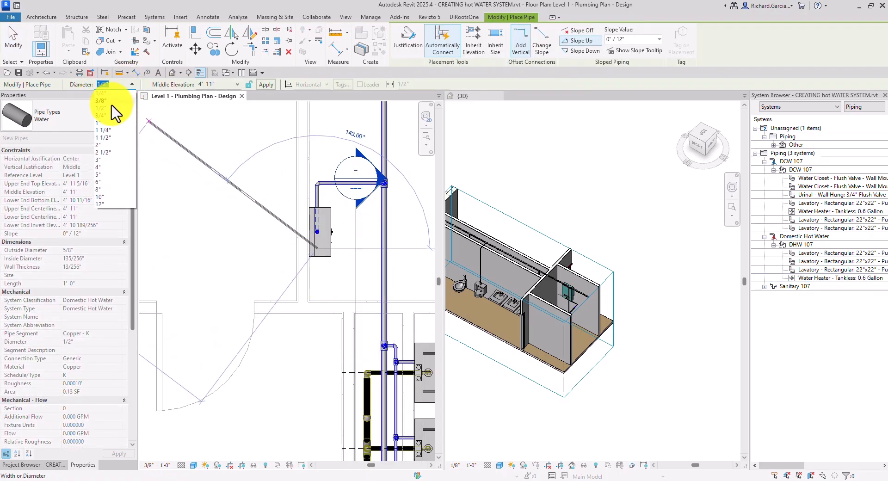
{"action": "left_click", "coordinate": [102, 123]}
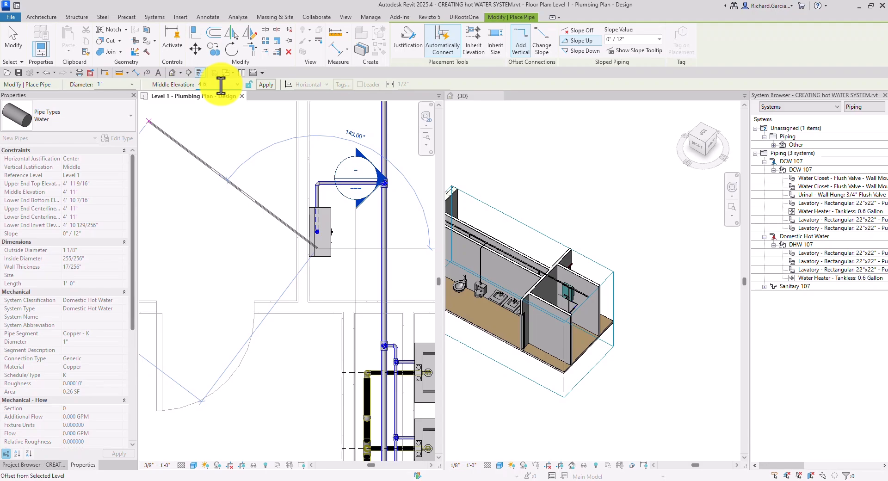
{"action": "key", "text": "Return"}
Step: Run the hot water pipe parallel to the wall past the end of the heater and turn it toward the pipe chase
{"action": "middle_click_drag", "start_coordinate": [324, 287], "coordinate": [319, 248]}
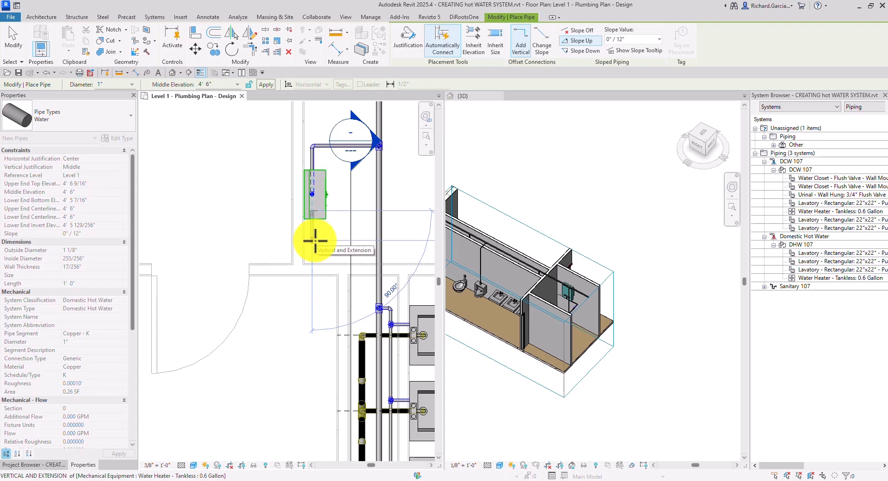
{"action": "left_click", "coordinate": [315, 240]}
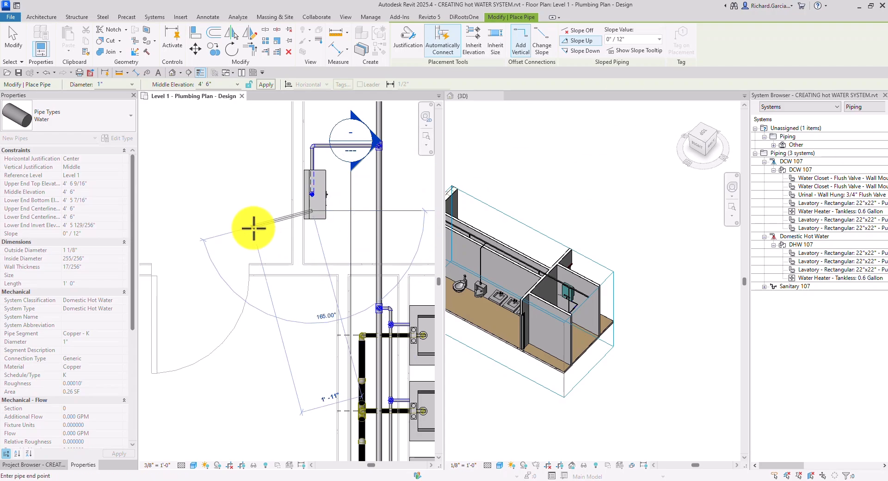
{"action": "scroll", "coordinate": [315, 251], "scroll_direction": "up", "scroll_amount": 1}
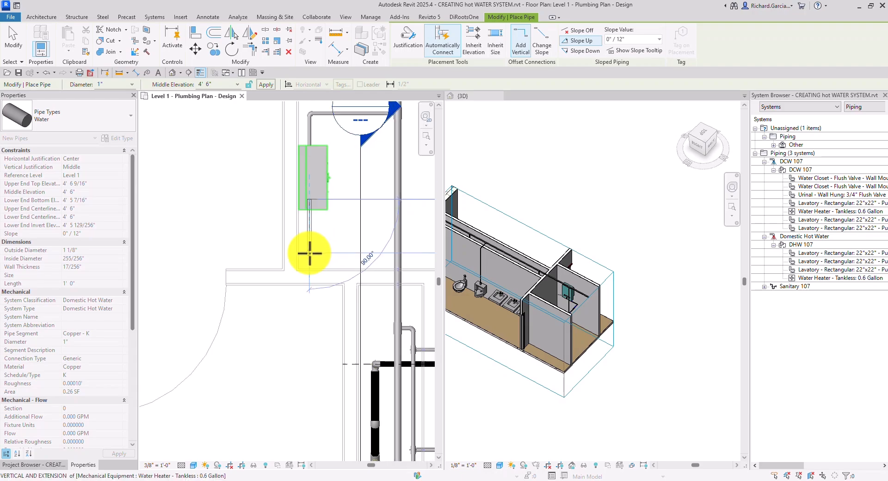
{"action": "scroll", "coordinate": [309, 259], "scroll_direction": "down", "scroll_amount": 1}
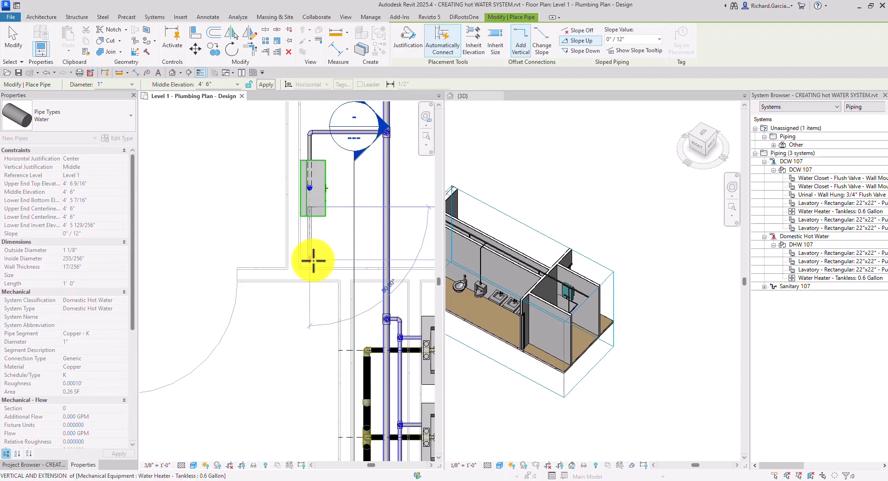
{"action": "left_click", "coordinate": [311, 261]}
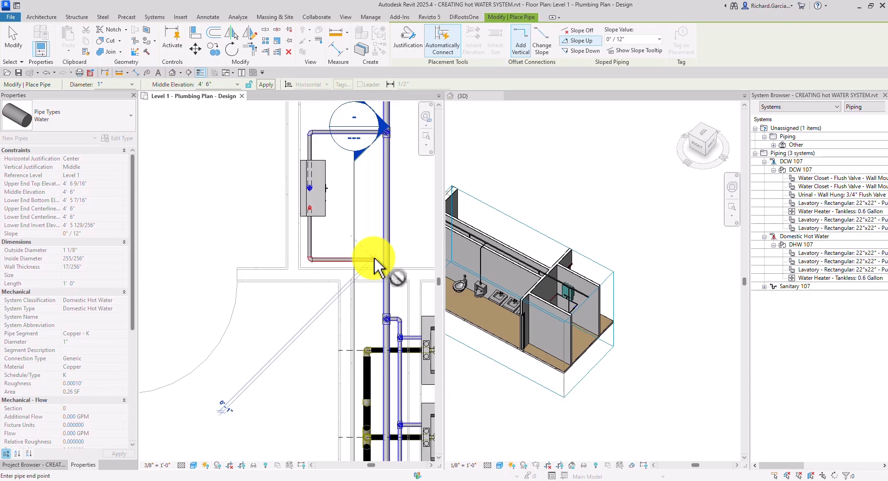
Step: Run the hot water pipe along the chase, between the sanitary and cold water mains, to just past the third lavatory, and end the pipe command
{"action": "scroll", "coordinate": [380, 304], "scroll_direction": "down", "scroll_amount": 2}
{"action": "middle_click_drag", "start_coordinate": [381, 303], "coordinate": [383, 210]}
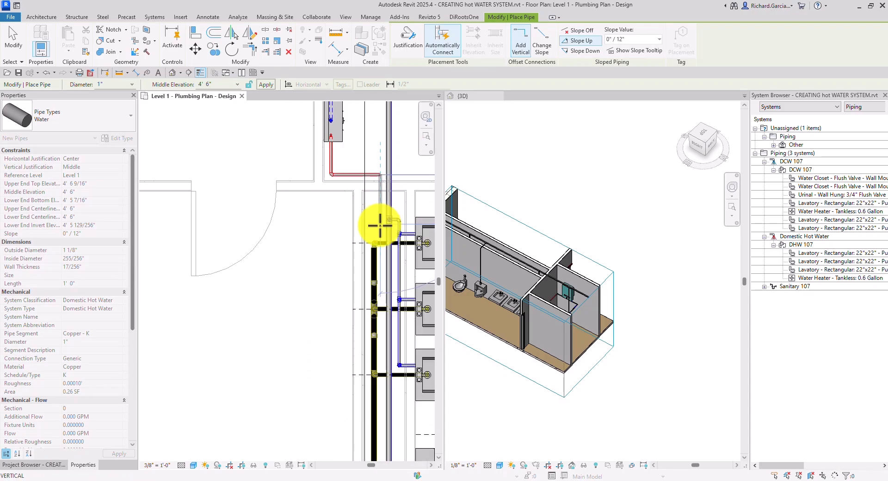
{"action": "middle_click_drag", "start_coordinate": [382, 300], "coordinate": [377, 185]}
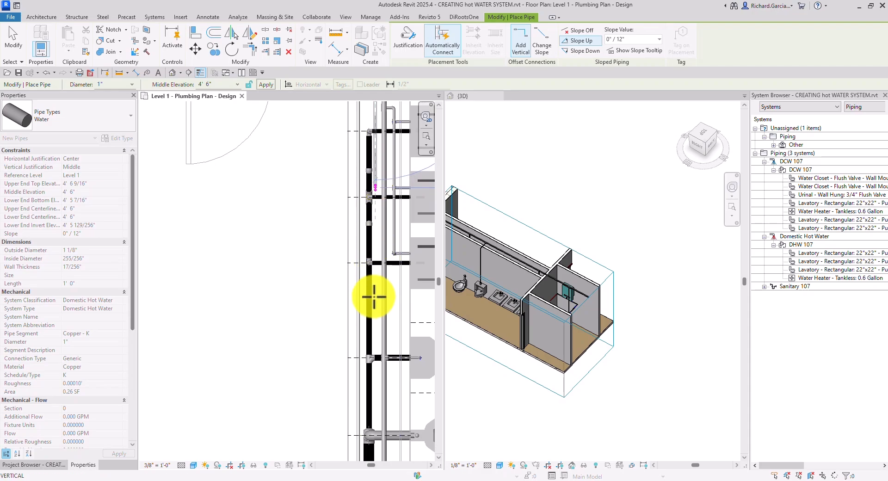
{"action": "scroll", "coordinate": [373, 297], "scroll_direction": "down", "scroll_amount": 1}
{"action": "middle_click_drag", "start_coordinate": [373, 296], "coordinate": [313, 289]}
{"action": "scroll", "coordinate": [372, 274], "scroll_direction": "up", "scroll_amount": 2}
{"action": "scroll", "coordinate": [371, 287], "scroll_direction": "down", "scroll_amount": 2}
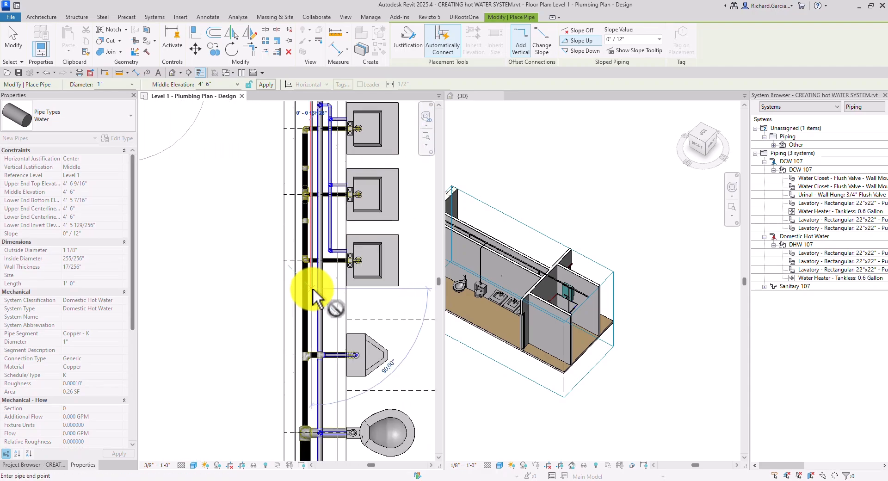
{"action": "scroll", "coordinate": [329, 289], "scroll_direction": "down", "scroll_amount": 2}
{"action": "middle_click_drag", "start_coordinate": [341, 278], "coordinate": [349, 325]}
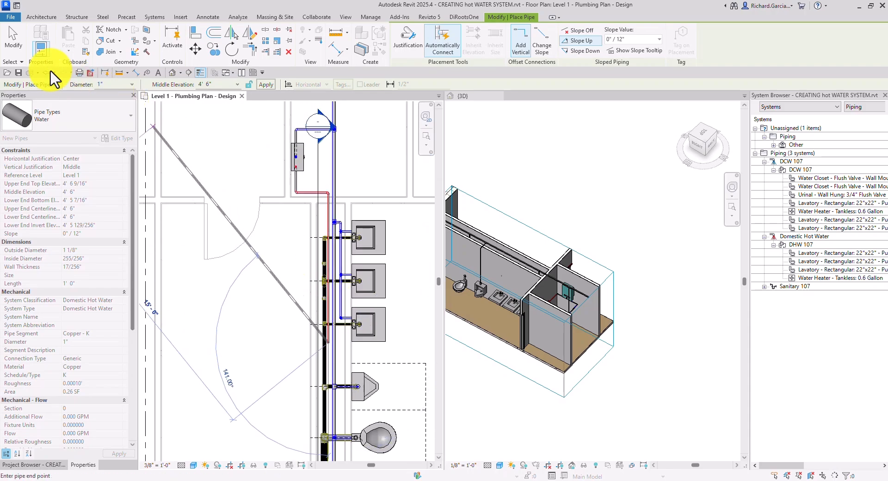
{"action": "left_click", "coordinate": [12, 46]}
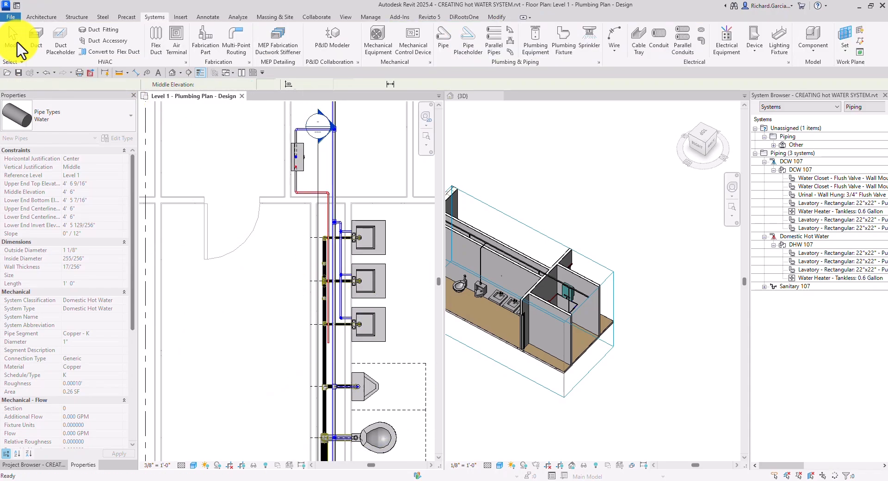
Step: Adjust the 3D section box beside the pipe chase and examine the new hot water pipe from the side and above
{"action": "left_click", "coordinate": [515, 307]}
{"action": "scroll", "coordinate": [516, 304], "scroll_direction": "up", "scroll_amount": 3}
{"action": "middle_click_drag", "start_coordinate": [583, 279], "coordinate": [644, 270], "text": "shift"}
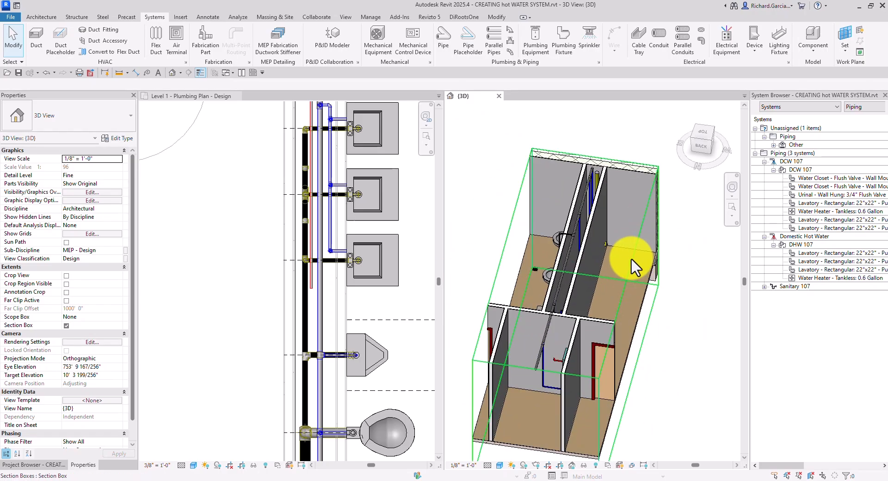
{"action": "left_click", "coordinate": [631, 263]}
{"action": "left_click_drag", "start_coordinate": [630, 331], "coordinate": [576, 337]}
{"action": "middle_click_drag", "start_coordinate": [575, 338], "coordinate": [605, 271], "text": "shift"}
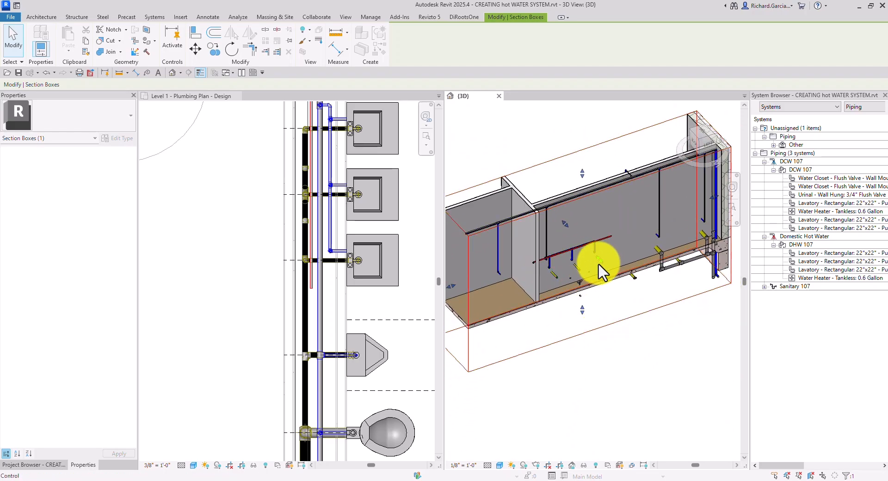
{"action": "middle_click_drag", "start_coordinate": [562, 298], "coordinate": [713, 284], "text": "shift"}
{"action": "scroll", "coordinate": [620, 252], "scroll_direction": "up", "scroll_amount": 5}
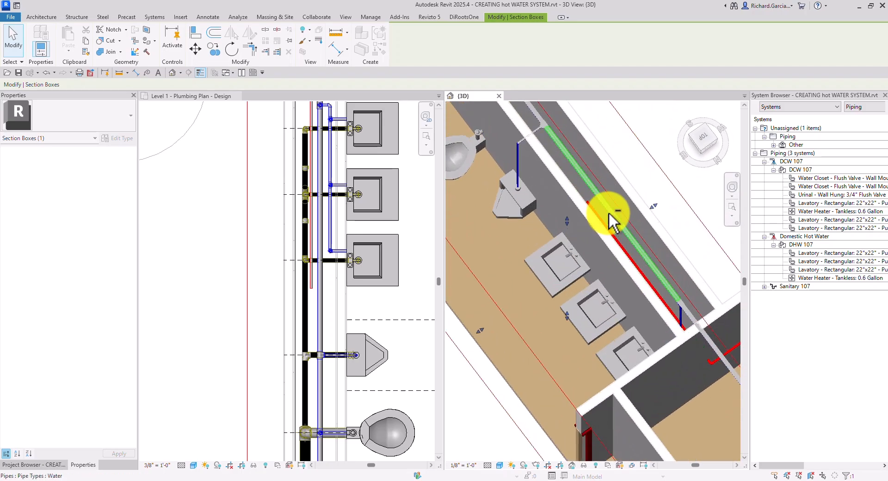
{"action": "middle_click_drag", "start_coordinate": [609, 216], "coordinate": [594, 252], "text": "shift"}
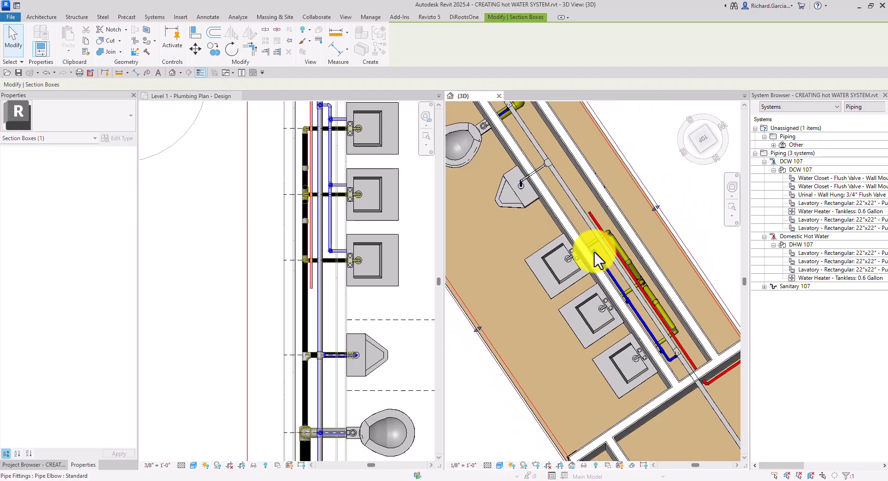
{"action": "scroll", "coordinate": [594, 259], "scroll_direction": "down", "scroll_amount": 3}
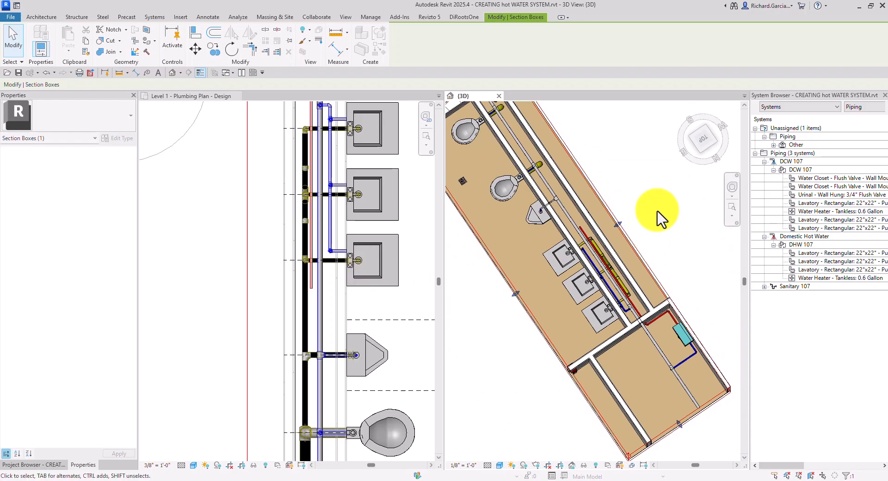
{"action": "left_click", "coordinate": [648, 220]}
Step: Set the 3D view's discipline to Plumbing and examine the hot and cold water pipes behind the lavatories
{"action": "middle_click_drag", "start_coordinate": [661, 219], "coordinate": [586, 235], "text": "shift"}
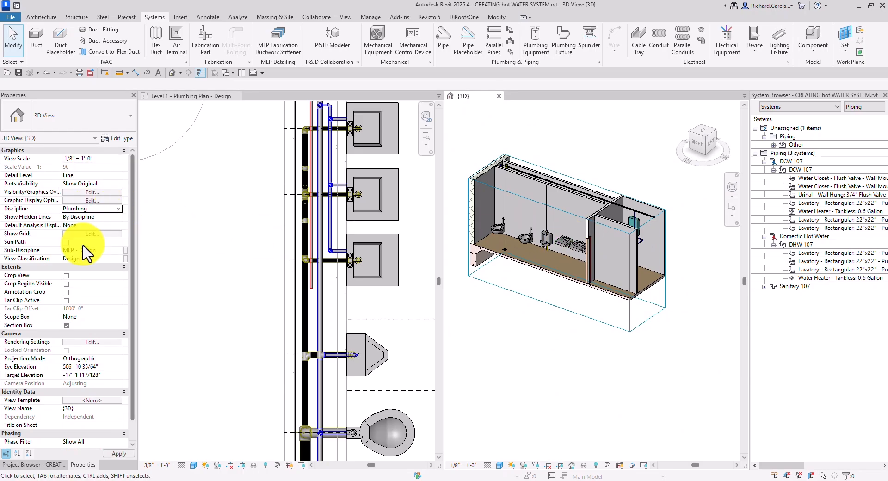
{"action": "scroll", "coordinate": [580, 232], "scroll_direction": "up", "scroll_amount": 4}
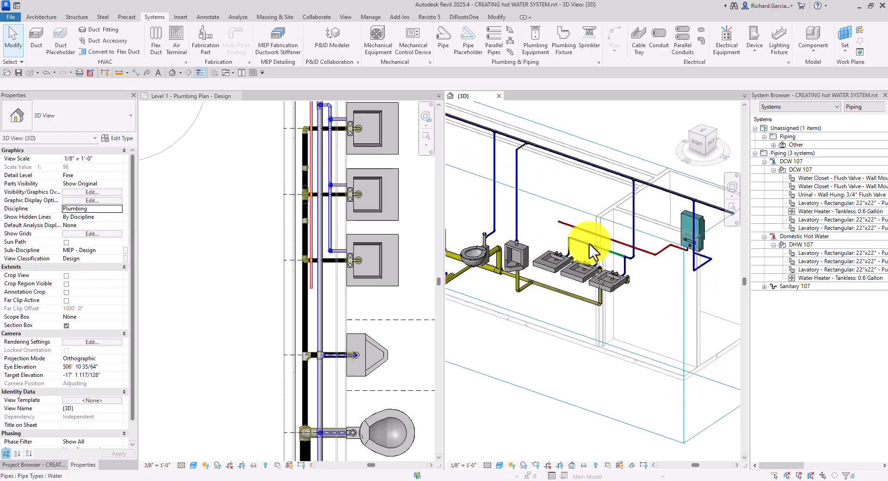
{"action": "left_click", "coordinate": [563, 247]}
{"action": "middle_click_drag", "start_coordinate": [563, 246], "coordinate": [786, 282], "text": "shift"}
{"action": "scroll", "coordinate": [600, 262], "scroll_direction": "up", "scroll_amount": 3}
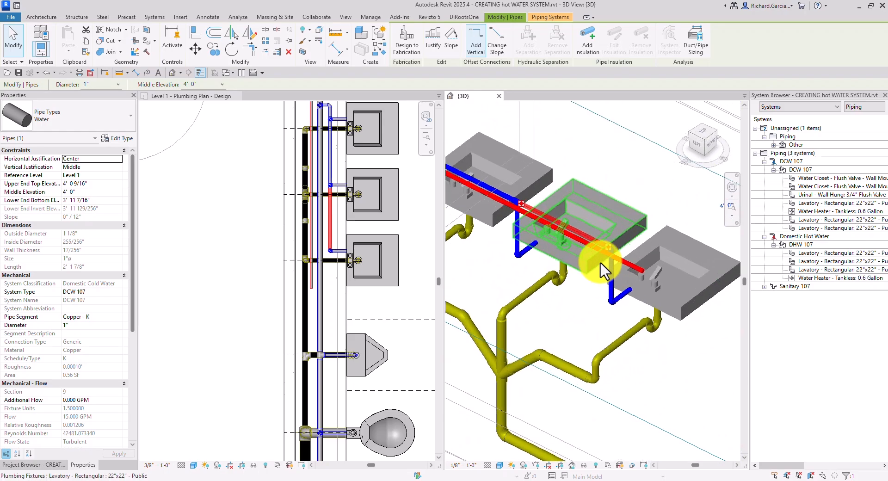
{"action": "middle_click_drag", "start_coordinate": [601, 262], "coordinate": [615, 198], "text": "shift"}
{"action": "key", "text": "Escape"}
{"action": "mouse_move", "coordinate": [631, 248]}
{"action": "middle_mouse_down", "text": "shift"}
{"action": "mouse_move", "coordinate": [614, 218]}
{"action": "mouse_move", "coordinate": [684, 234]}
{"action": "mouse_move", "coordinate": [680, 193]}
{"action": "mouse_move", "coordinate": [651, 218]}
{"action": "mouse_move", "coordinate": [520, 231]}
{"action": "mouse_move", "coordinate": [618, 249]}
{"action": "middle_mouse_up", "text": "shift"}
Step: Connect the lavatory nearest the urinal into the new hot water pipe with Connect Into, and examine the new branch up close
{"action": "left_click", "coordinate": [647, 285]}
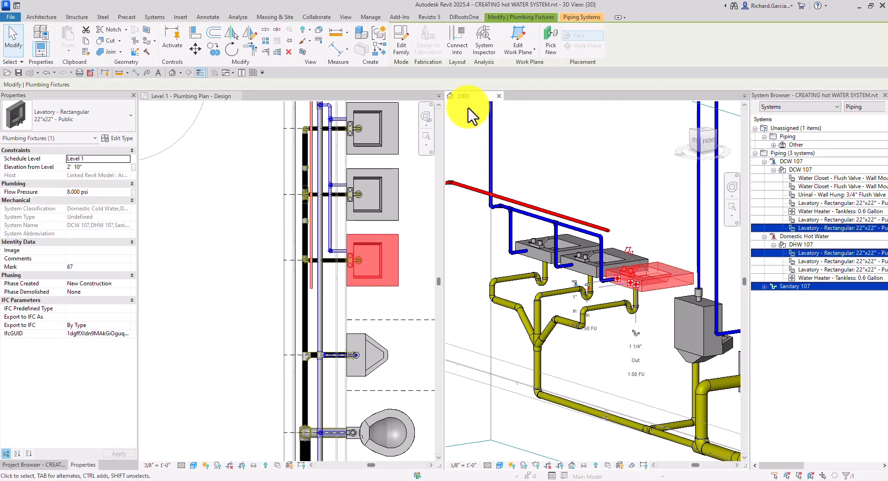
{"action": "left_click", "coordinate": [460, 58]}
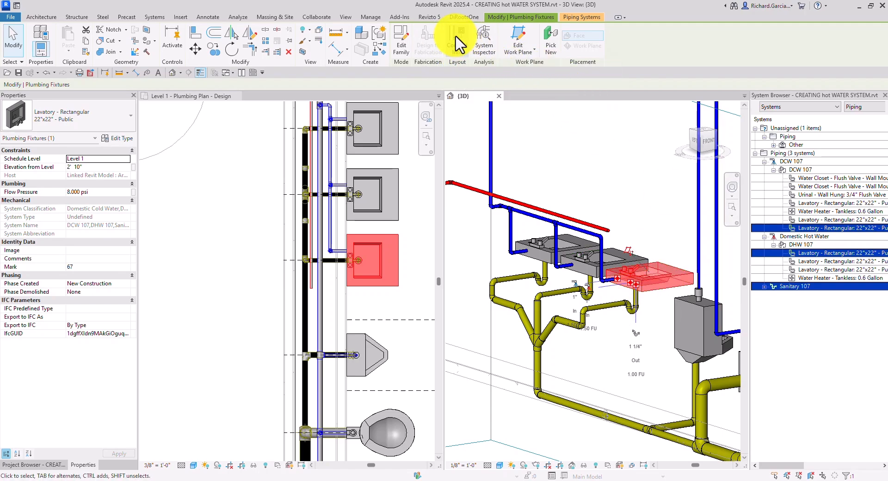
{"action": "left_click", "coordinate": [460, 44]}
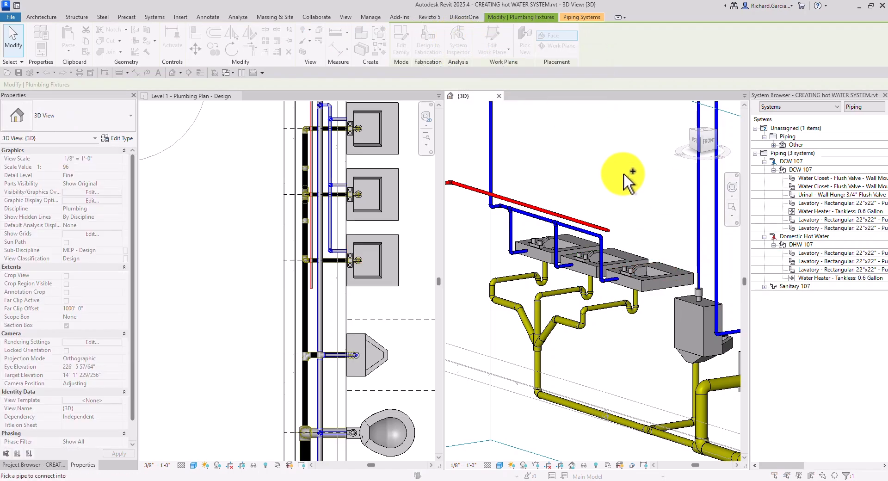
{"action": "left_click", "coordinate": [588, 224]}
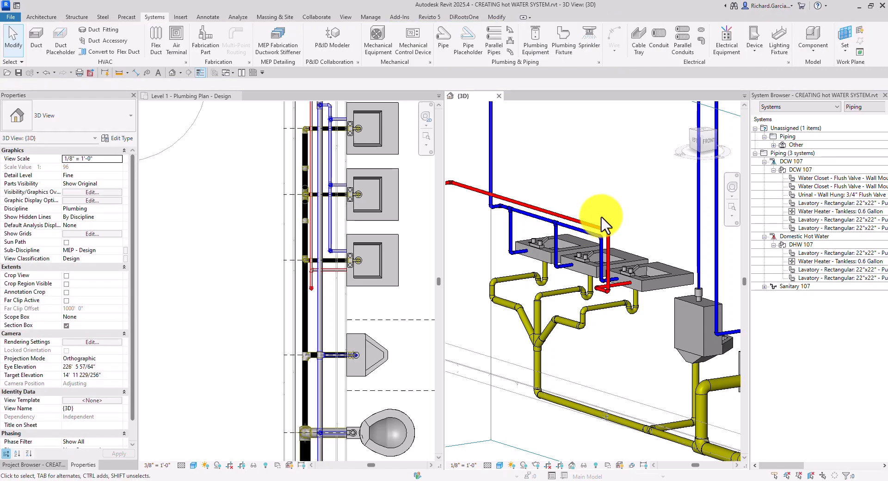
{"action": "middle_click_drag", "start_coordinate": [650, 266], "coordinate": [435, 324], "text": "shift"}
{"action": "scroll", "coordinate": [457, 310], "scroll_direction": "down", "scroll_amount": 1}
{"action": "scroll", "coordinate": [493, 260], "scroll_direction": "up", "scroll_amount": 5}
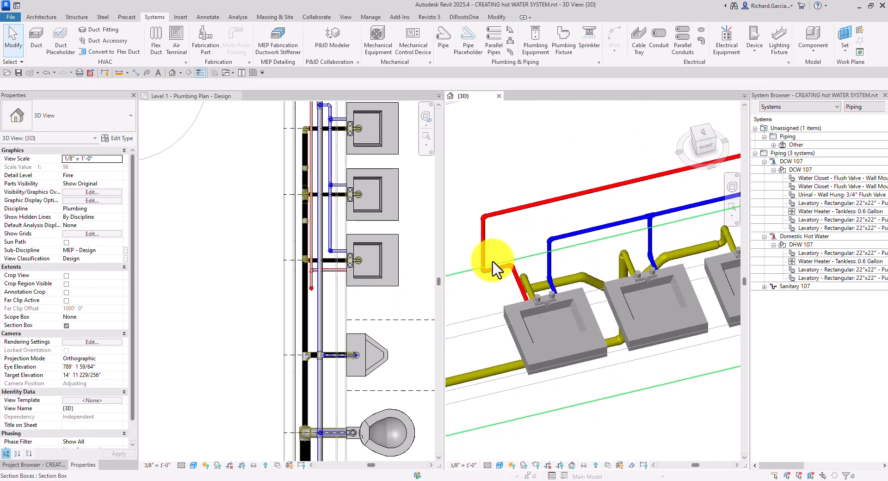
{"action": "middle_click_drag", "start_coordinate": [494, 248], "coordinate": [519, 235]}
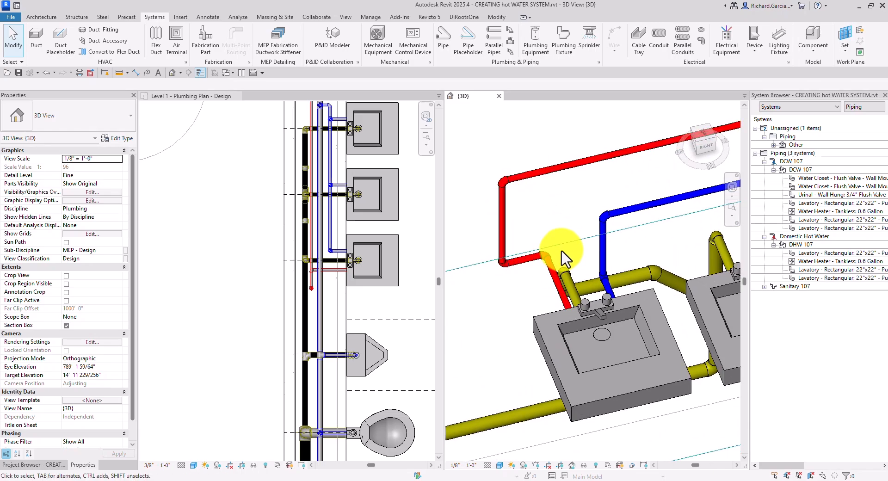
{"action": "scroll", "coordinate": [499, 266], "scroll_direction": "up", "scroll_amount": 3}
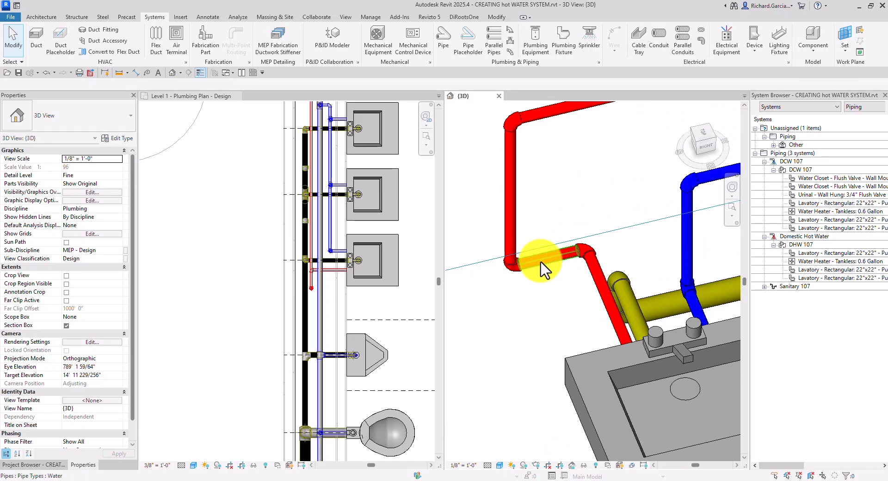
Step: Delete the short offset pipe, the vertical drop and their elbows between the hot water main and the branch of the lavatory nearest the urinal
{"action": "left_click", "coordinate": [542, 261]}
{"action": "key", "text": "Delete"}
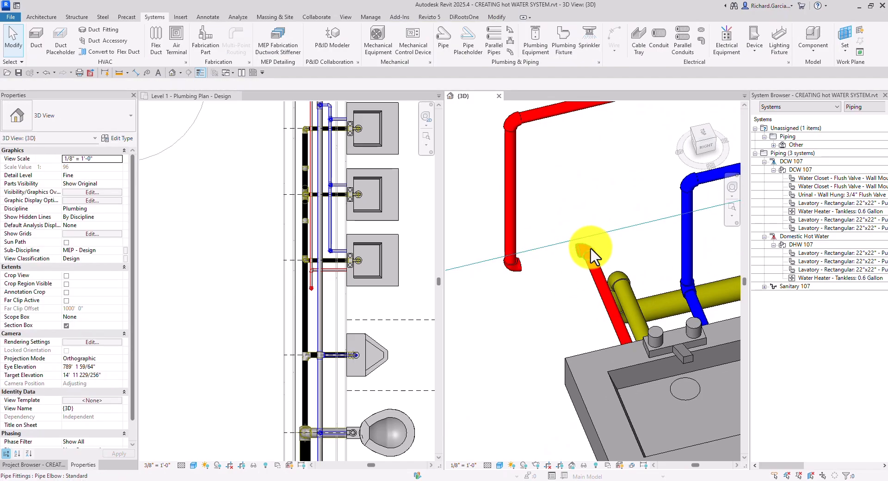
{"action": "left_click", "coordinate": [517, 266]}
{"action": "key", "text": "Delete"}
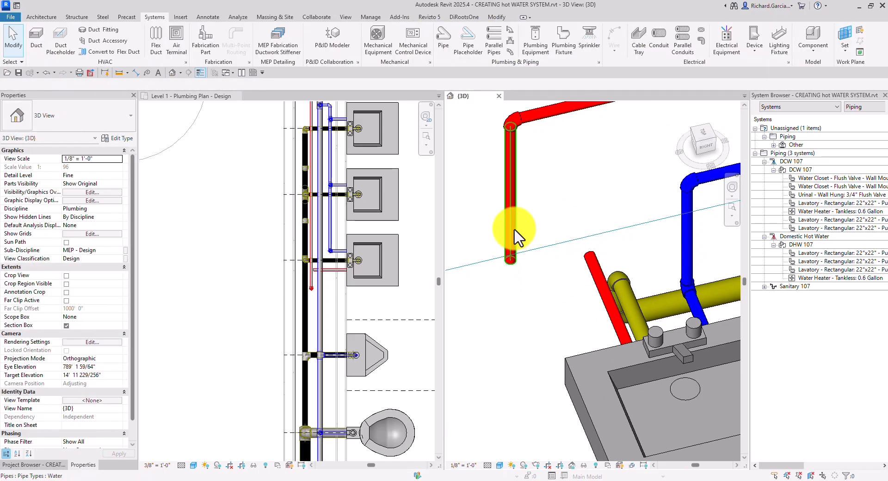
{"action": "left_click", "coordinate": [514, 229]}
{"action": "key", "text": "Delete"}
{"action": "middle_click_drag", "start_coordinate": [522, 148], "coordinate": [524, 174]}
{"action": "left_click", "coordinate": [520, 159]}
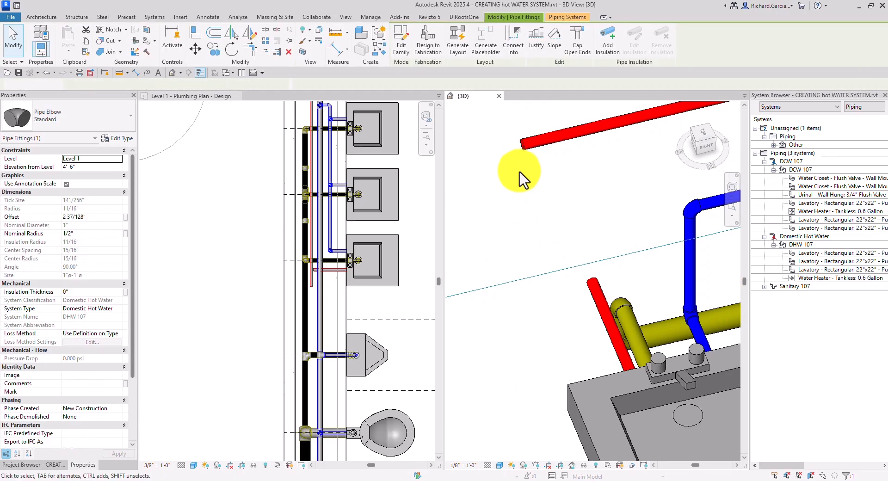
{"action": "key", "text": "Delete"}
Step: Join that lavatory's hot water branch to the end of the hot water main in the plumbing plan with Trim/Extend to Corner
{"action": "left_click", "coordinate": [320, 282]}
{"action": "scroll", "coordinate": [313, 275], "scroll_direction": "up", "scroll_amount": 4}
{"action": "scroll", "coordinate": [347, 310], "scroll_direction": "up", "scroll_amount": 2}
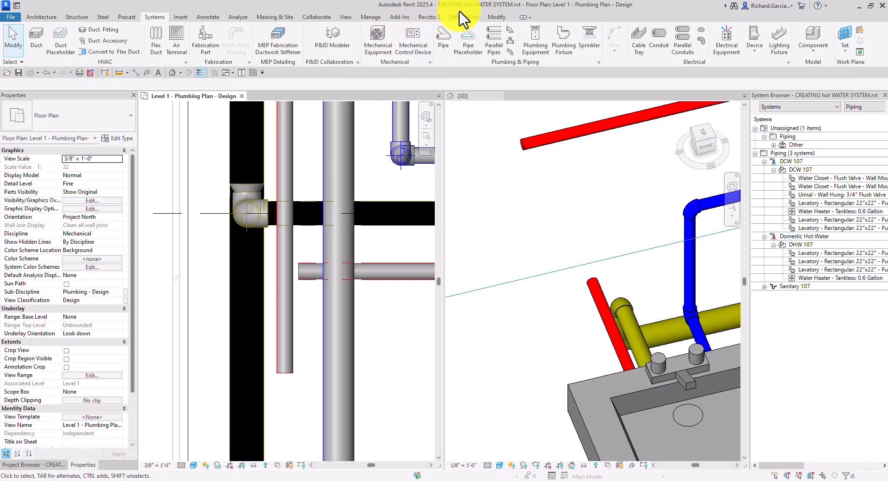
{"action": "left_click", "coordinate": [496, 17]}
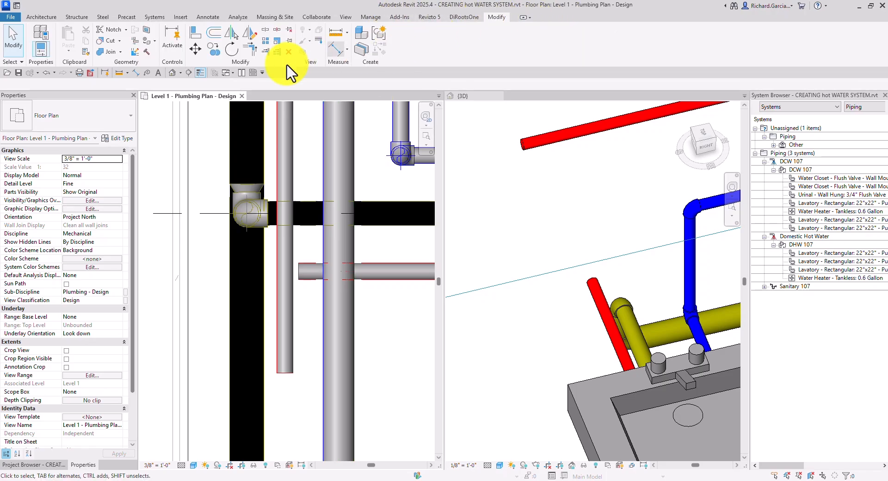
{"action": "left_click", "coordinate": [250, 48]}
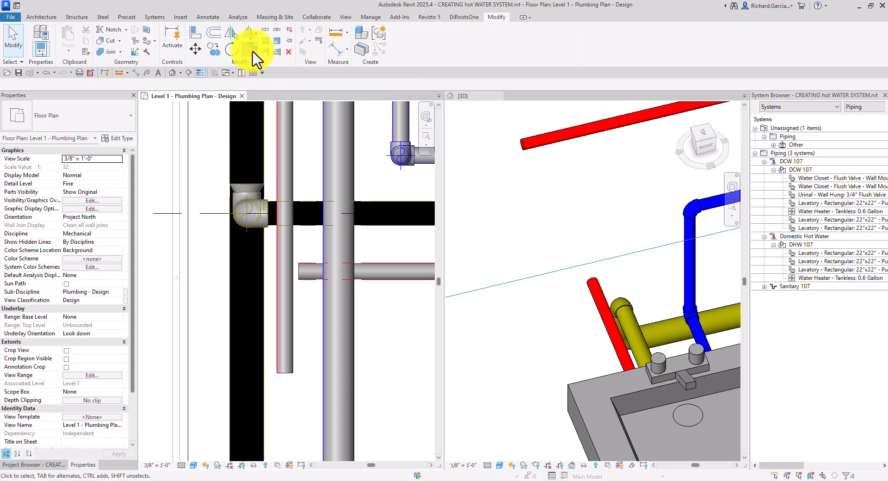
{"action": "left_click", "coordinate": [382, 267]}
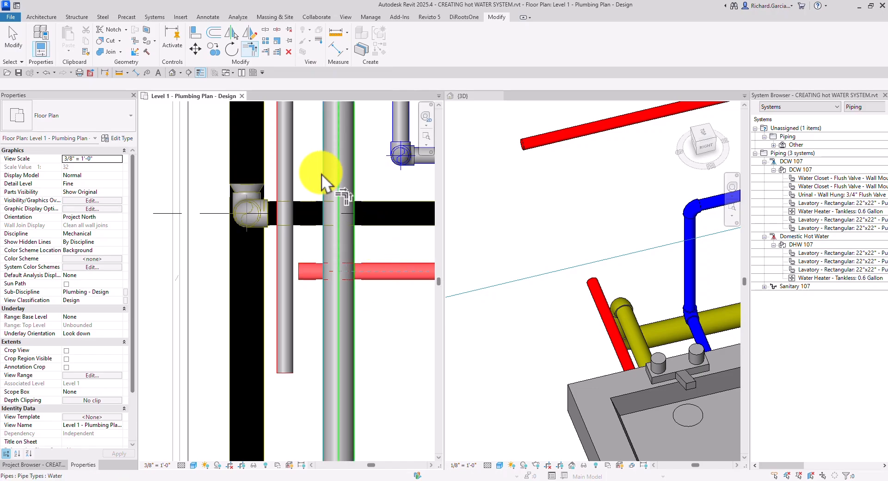
{"action": "left_click", "coordinate": [282, 165]}
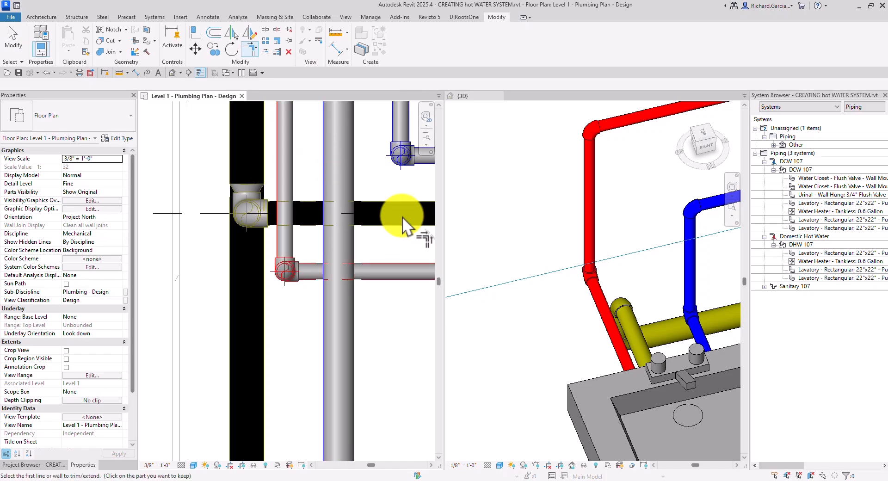
Step: Connect the middle lavatory into the hot water main with Connect Into
{"action": "scroll", "coordinate": [537, 225], "scroll_direction": "down", "scroll_amount": 5}
{"action": "middle_click_drag", "start_coordinate": [603, 231], "coordinate": [639, 241], "text": "shift"}
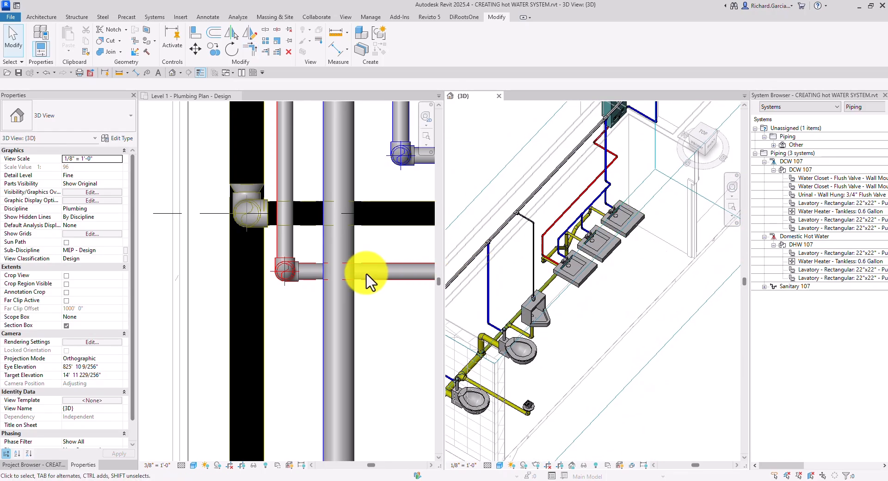
{"action": "scroll", "coordinate": [360, 280], "scroll_direction": "down", "scroll_amount": 3}
{"action": "scroll", "coordinate": [610, 323], "scroll_direction": "up", "scroll_amount": 2}
{"action": "scroll", "coordinate": [604, 338], "scroll_direction": "up", "scroll_amount": 5}
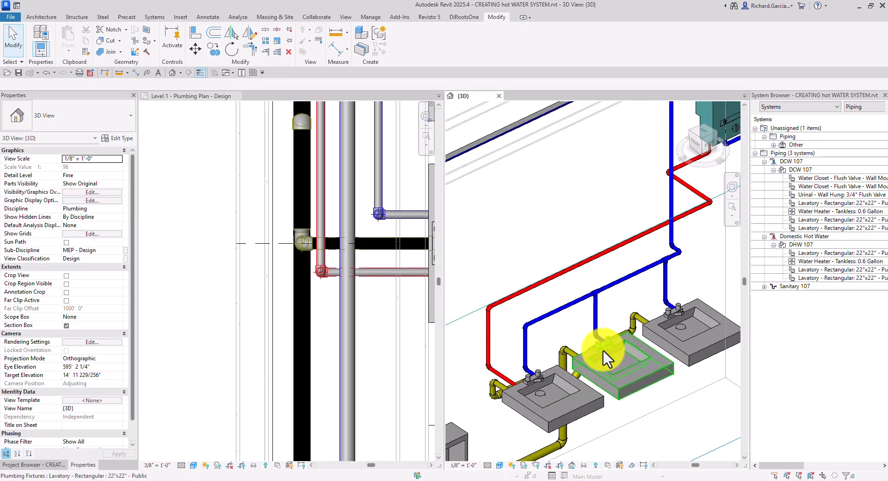
{"action": "left_click", "coordinate": [604, 349]}
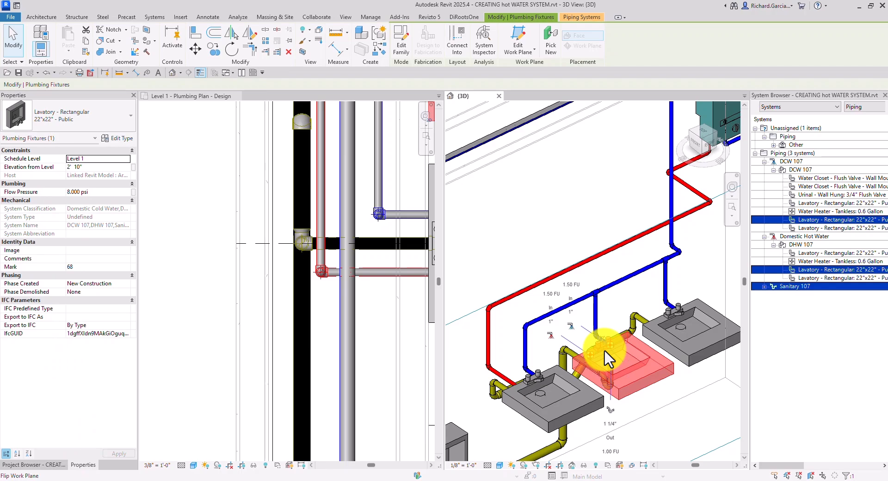
{"action": "left_click", "coordinate": [457, 48]}
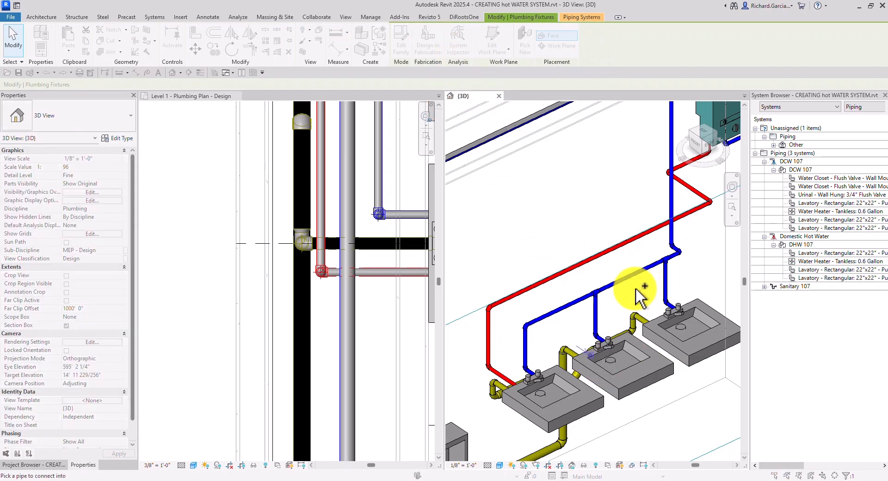
{"action": "left_click", "coordinate": [551, 281]}
Step: Connect the lavatory closest to the water heater into the hot water main with Connect Into
{"action": "middle_click_drag", "start_coordinate": [674, 334], "coordinate": [584, 355]}
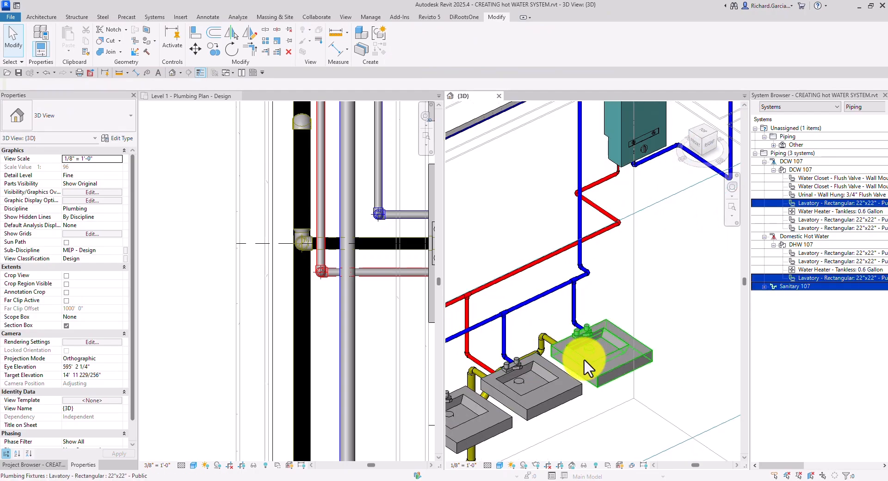
{"action": "left_click", "coordinate": [583, 359]}
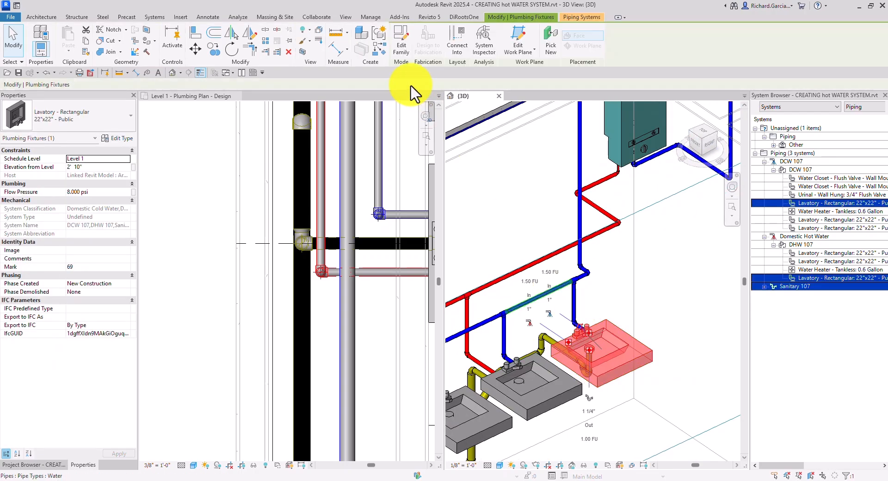
{"action": "left_click", "coordinate": [462, 42]}
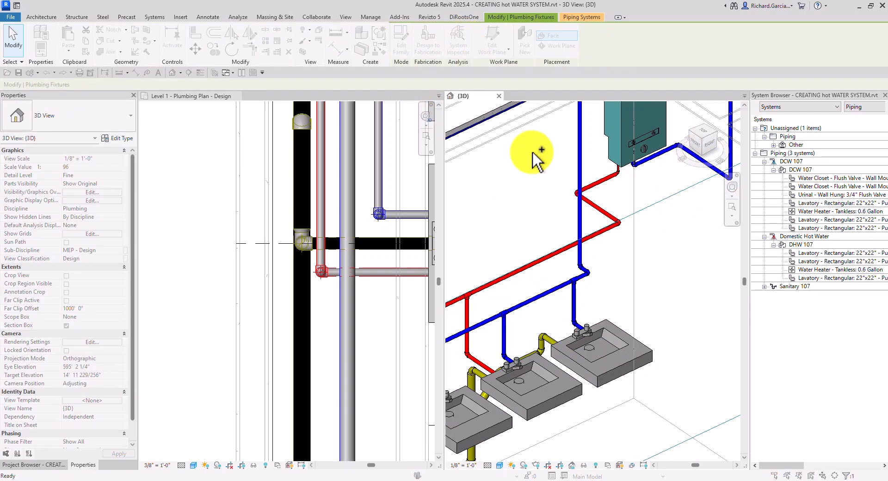
{"action": "left_click", "coordinate": [537, 273]}
Step: Examine the hot water piping from the water heater to the three lavatories in the 3D view and the plumbing plan
{"action": "middle_click_drag", "start_coordinate": [560, 297], "coordinate": [740, 308], "text": "shift"}
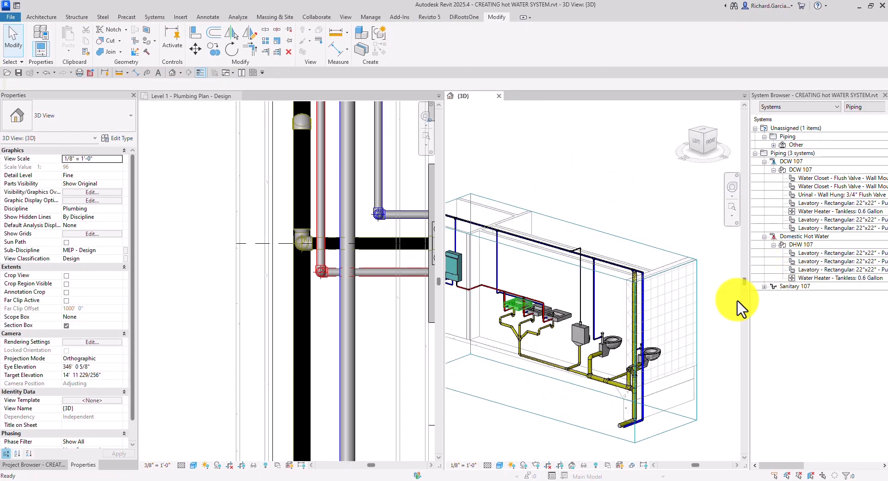
{"action": "mouse_move", "coordinate": [584, 274]}
{"action": "middle_mouse_down", "text": "shift"}
{"action": "mouse_move", "coordinate": [627, 258]}
{"action": "mouse_move", "coordinate": [580, 286]}
{"action": "mouse_move", "coordinate": [590, 281]}
{"action": "middle_mouse_up", "text": "shift"}
{"action": "scroll", "coordinate": [591, 281], "scroll_direction": "up", "scroll_amount": 3}
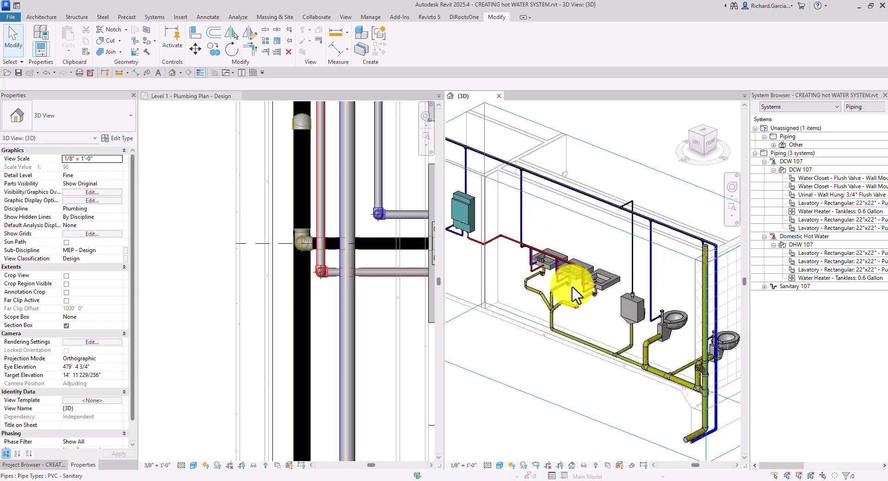
{"action": "scroll", "coordinate": [575, 296], "scroll_direction": "down", "scroll_amount": 4}
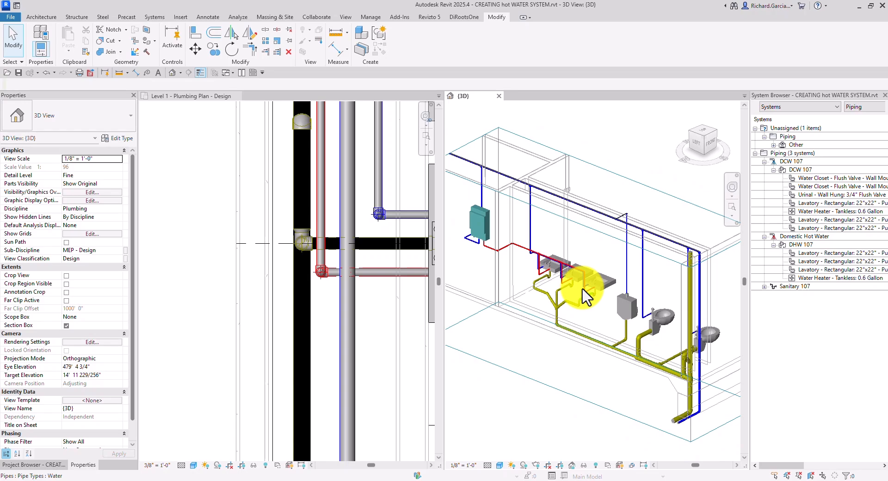
{"action": "left_click", "coordinate": [204, 271]}
{"action": "scroll", "coordinate": [260, 256], "scroll_direction": "down", "scroll_amount": 3}
{"action": "scroll", "coordinate": [261, 259], "scroll_direction": "up", "scroll_amount": 3}
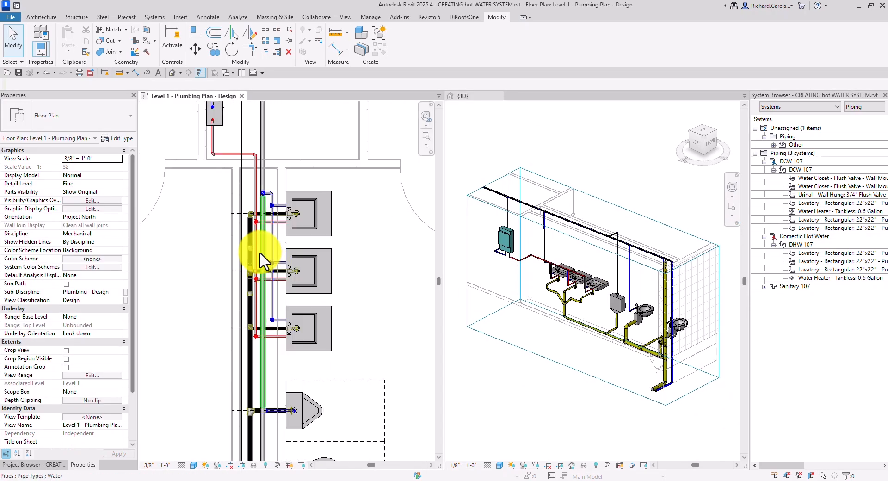
{"action": "middle_click_drag", "start_coordinate": [260, 251], "coordinate": [252, 303]}
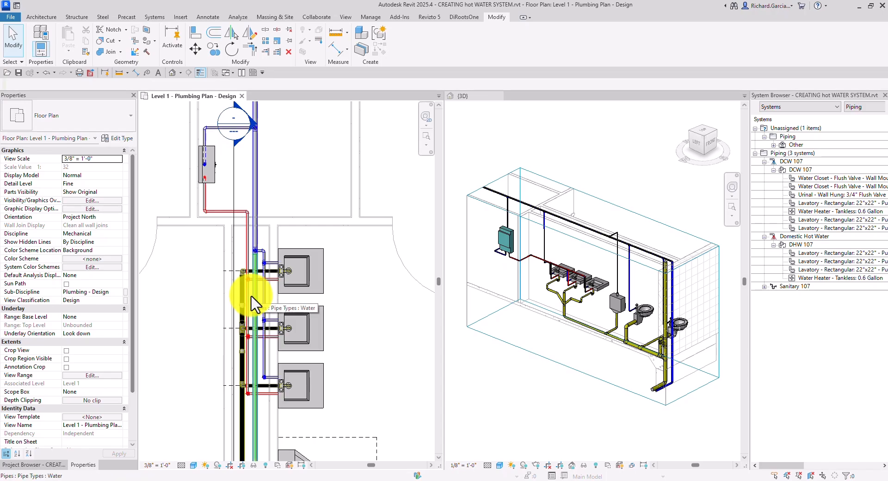
{"action": "left_click", "coordinate": [594, 324]}
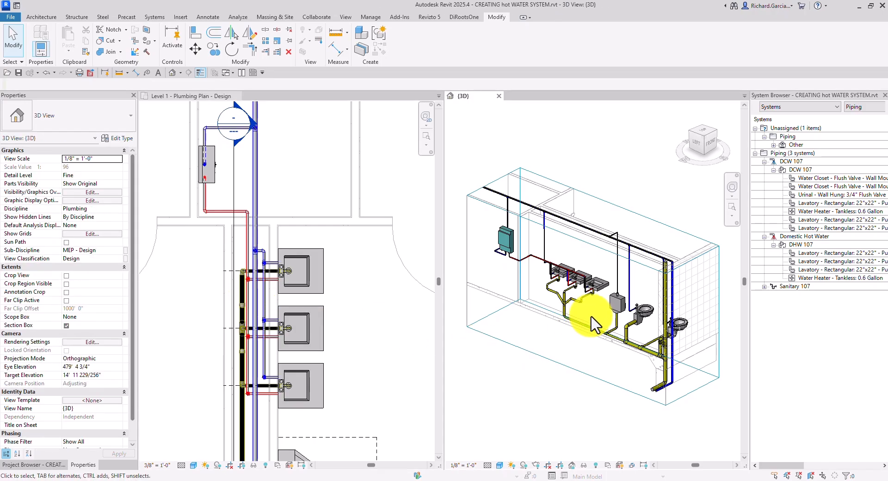
{"action": "scroll", "coordinate": [587, 296], "scroll_direction": "up", "scroll_amount": 2}
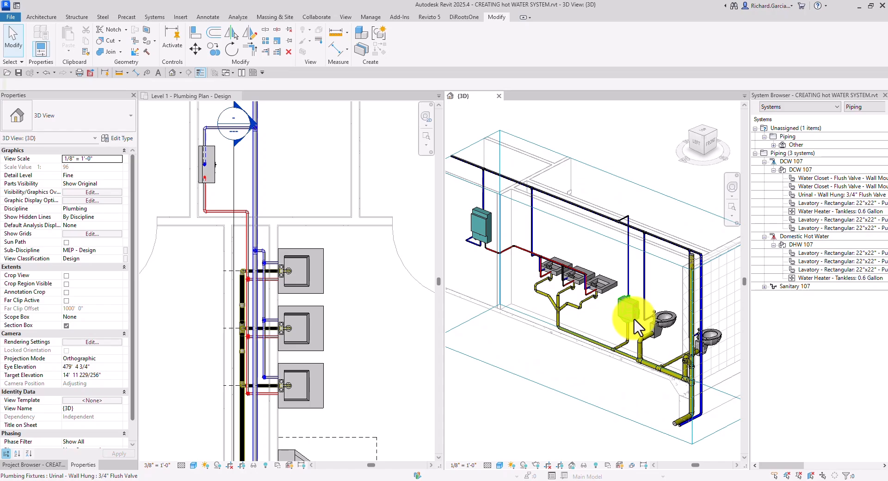
{"action": "scroll", "coordinate": [638, 319], "scroll_direction": "down", "scroll_amount": 1}
{"action": "middle_click_drag", "start_coordinate": [642, 322], "coordinate": [630, 319], "text": "shift"}
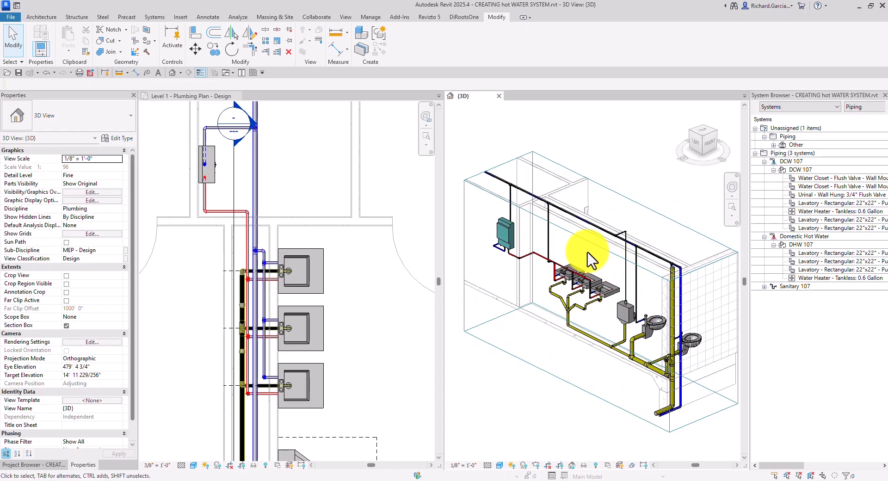